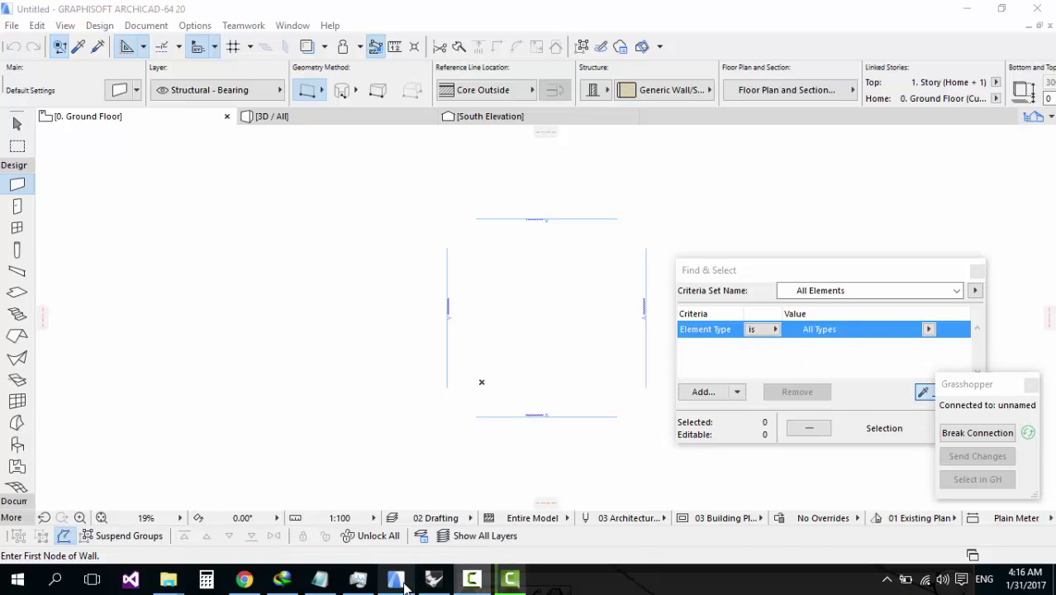
# Look up the Grasshopper Connection command among ARCHICAD's design extras and switch to Rhino with Grasshopper
pyautogui.click(969, 387)
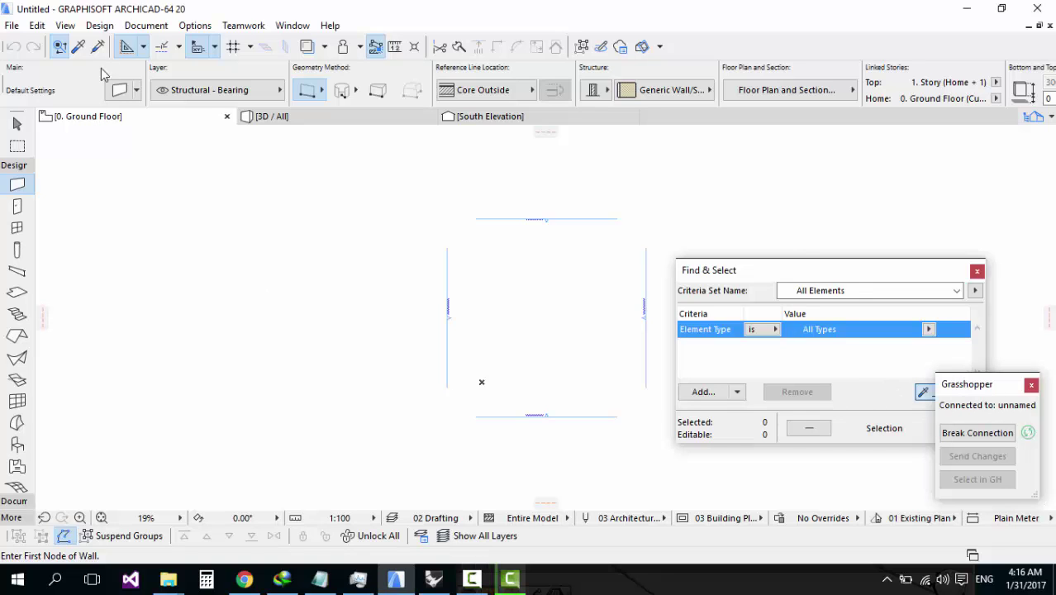
pyautogui.click(99, 26)
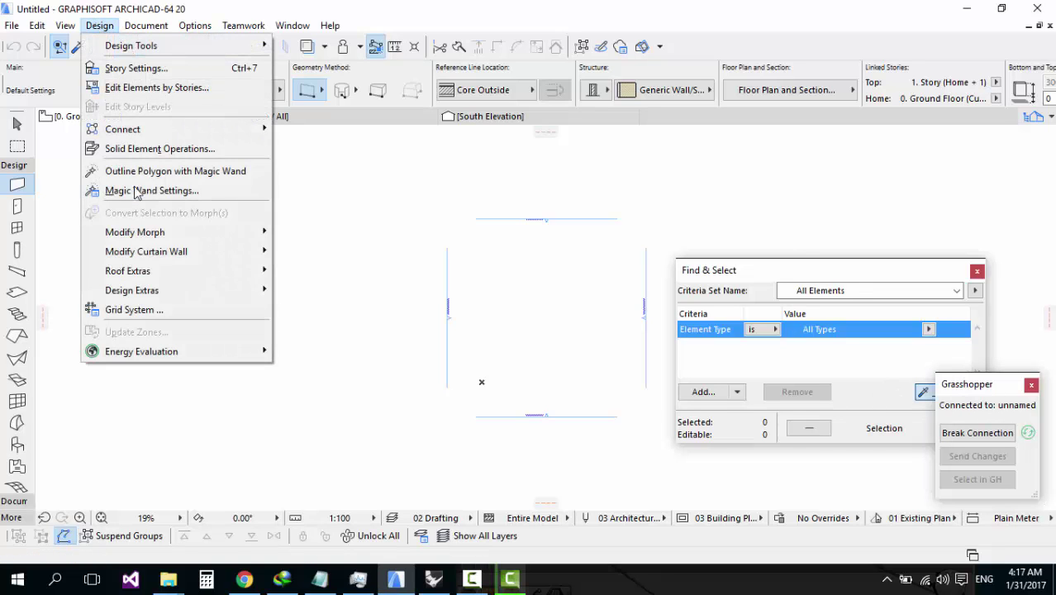
pyautogui.moveTo(171, 285)
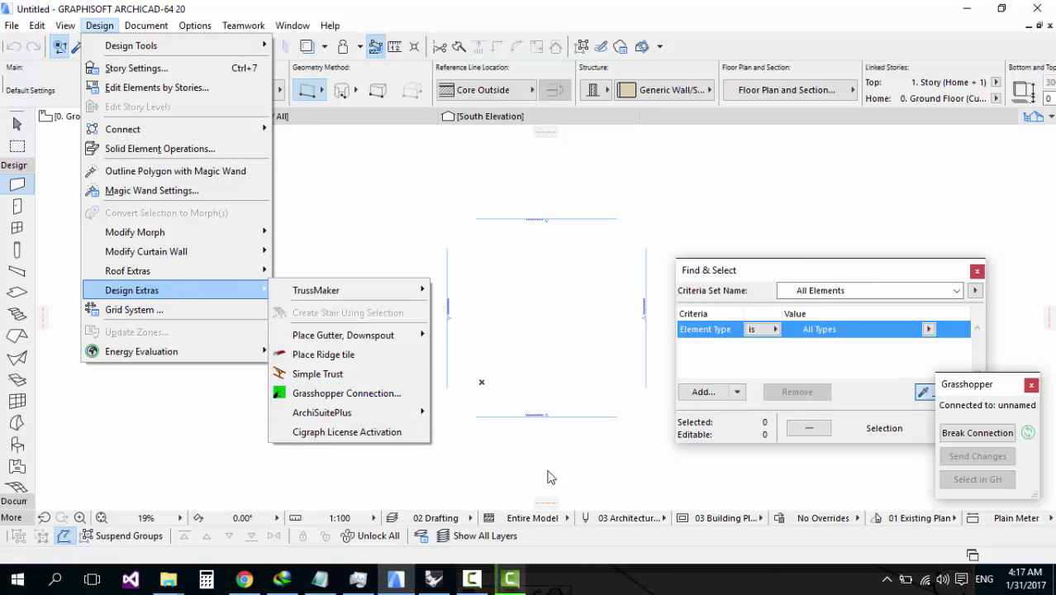
pyautogui.click(439, 578)
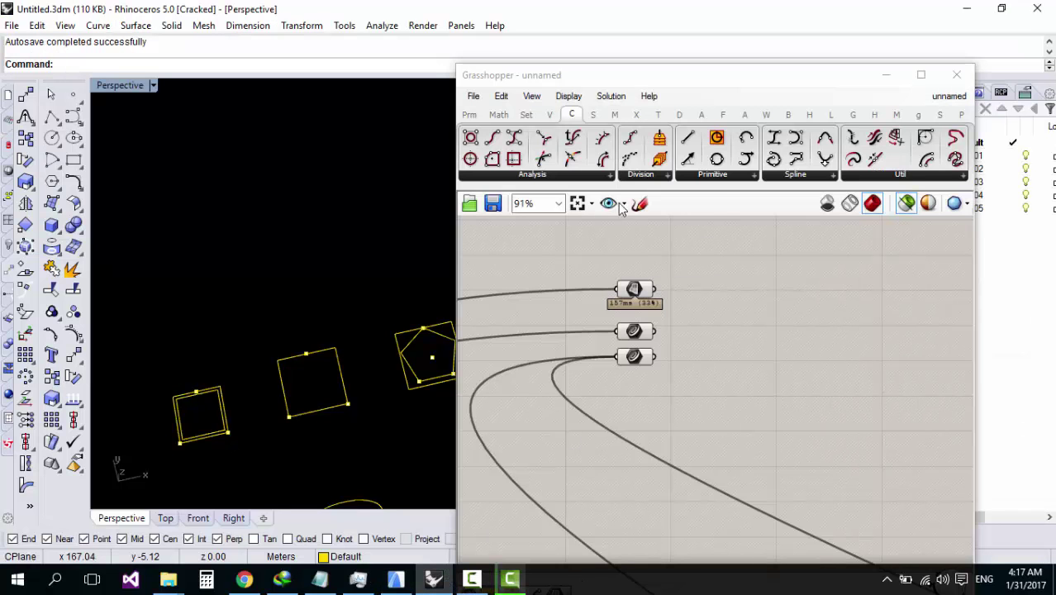
# Connect the Grasshopper document stored at D:\unnamed.gh to ARCHICAD
pyautogui.click(617, 204)
pyautogui.click(713, 163)
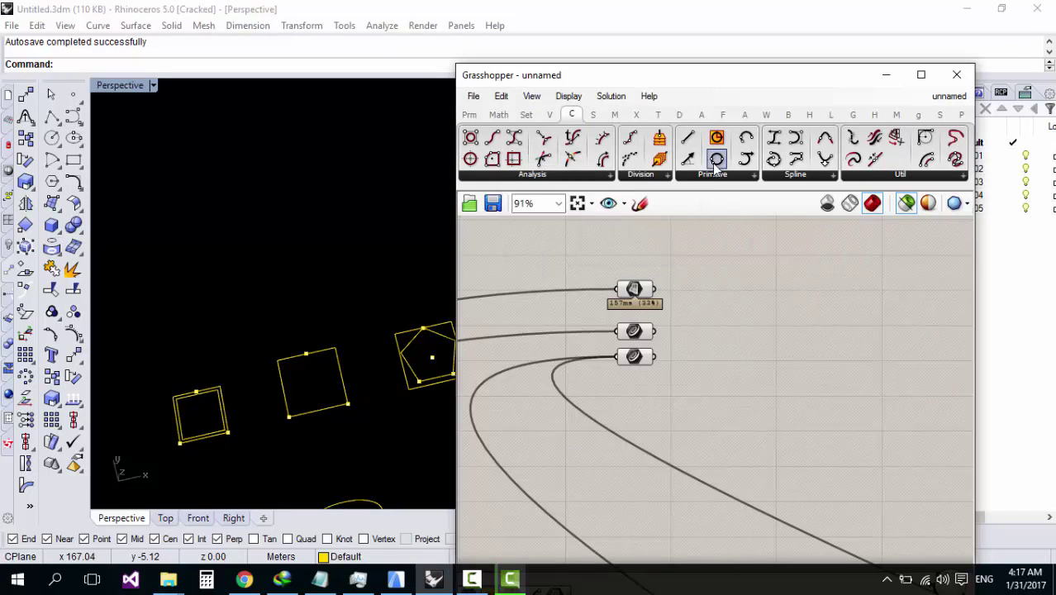
pyautogui.click(473, 96)
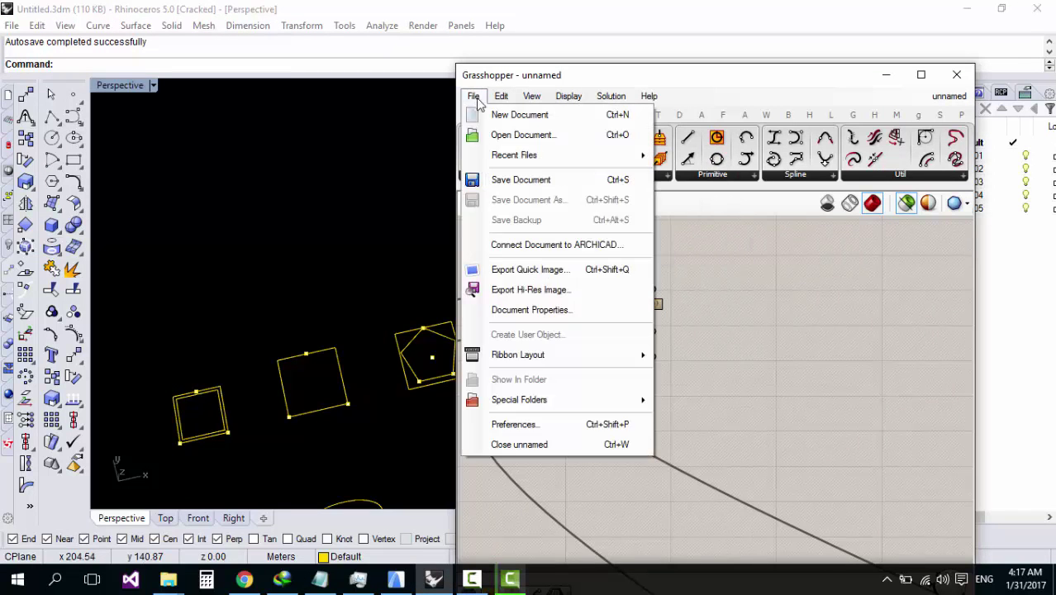
pyautogui.click(542, 245)
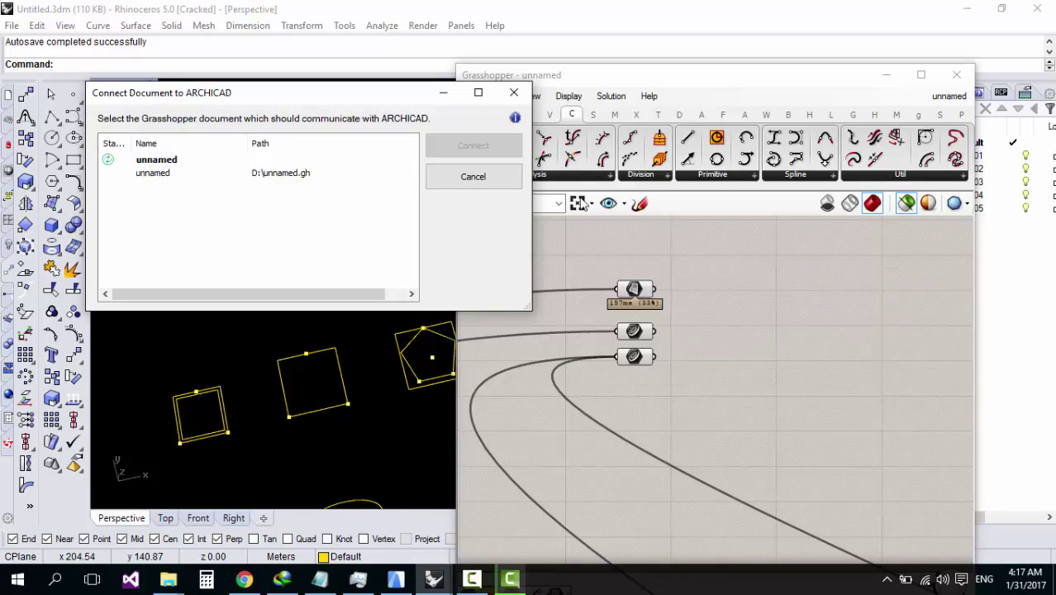
pyautogui.click(161, 162)
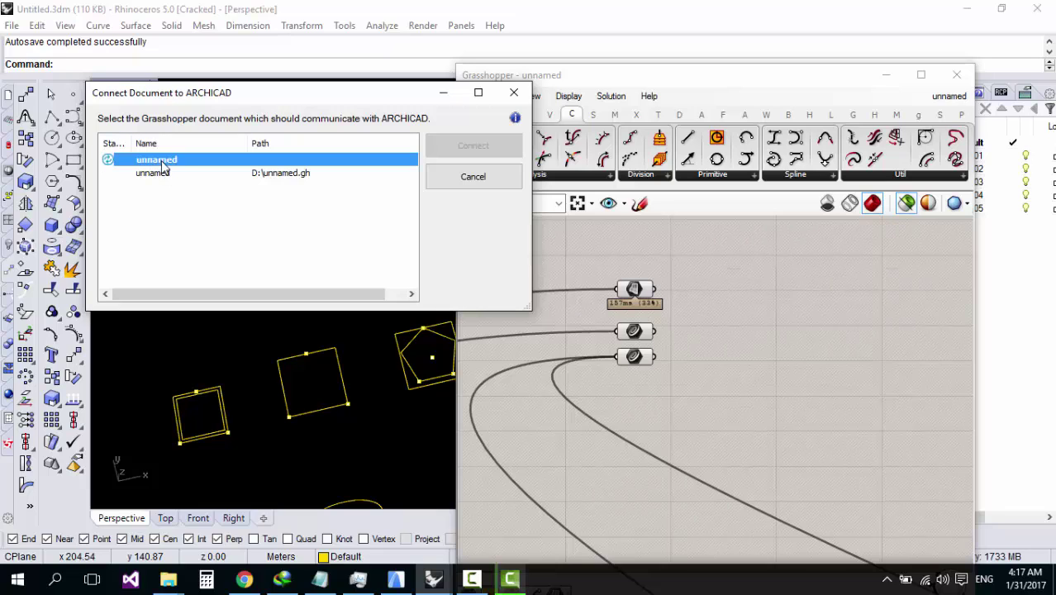
pyautogui.click(146, 173)
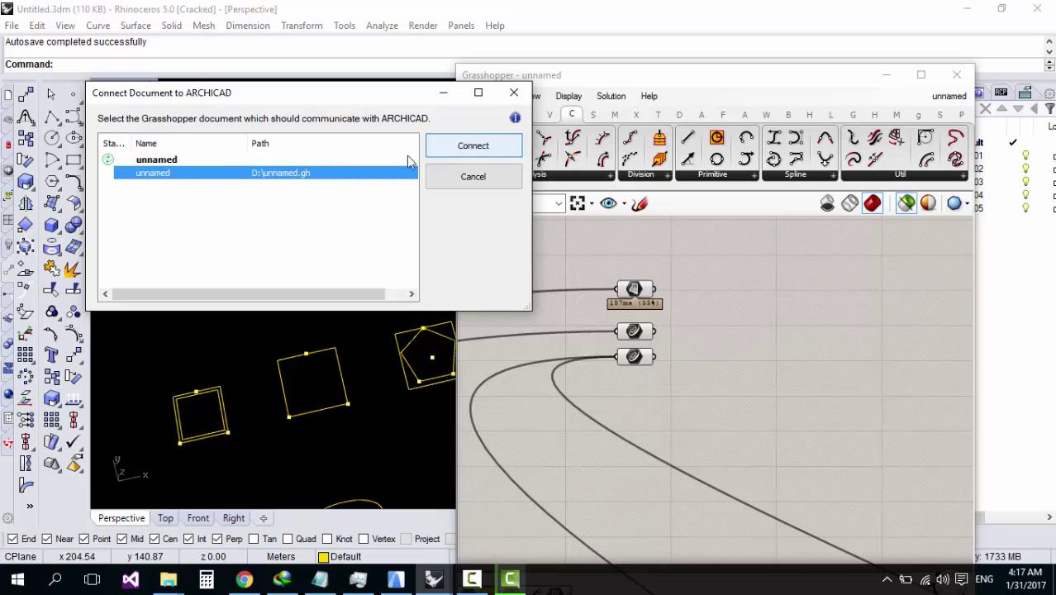
pyautogui.click(473, 145)
# Highlight the three output parameters to examine the tower geometry in the Rhino perspective view, and deselect them
pyautogui.scroll(-2, 715, 275)
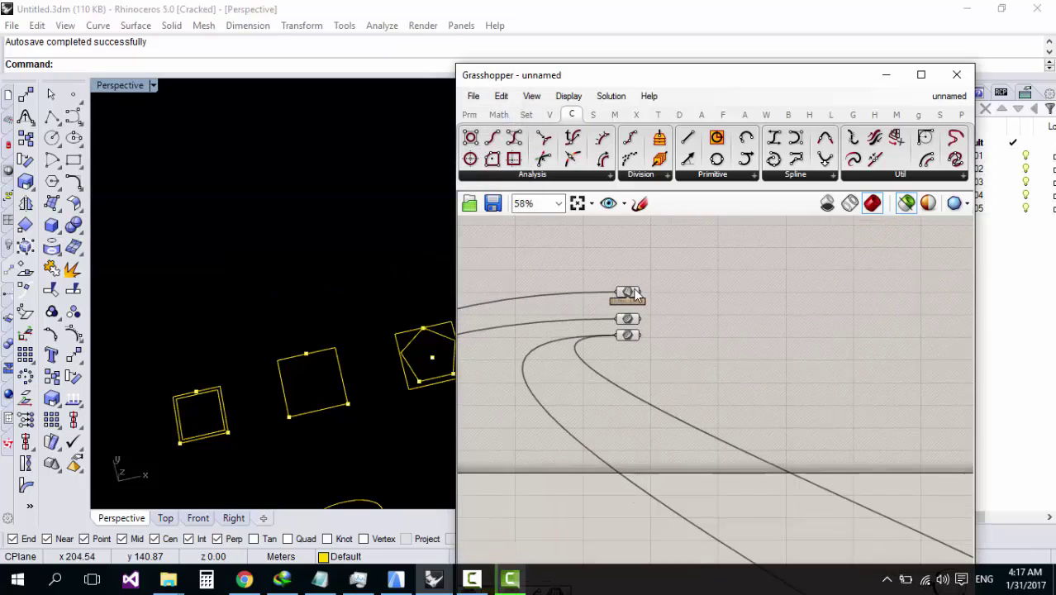
pyautogui.moveTo(680, 263); pyautogui.dragTo(625, 369)
pyautogui.moveTo(275, 289); pyautogui.dragTo(289, 256, button='right')
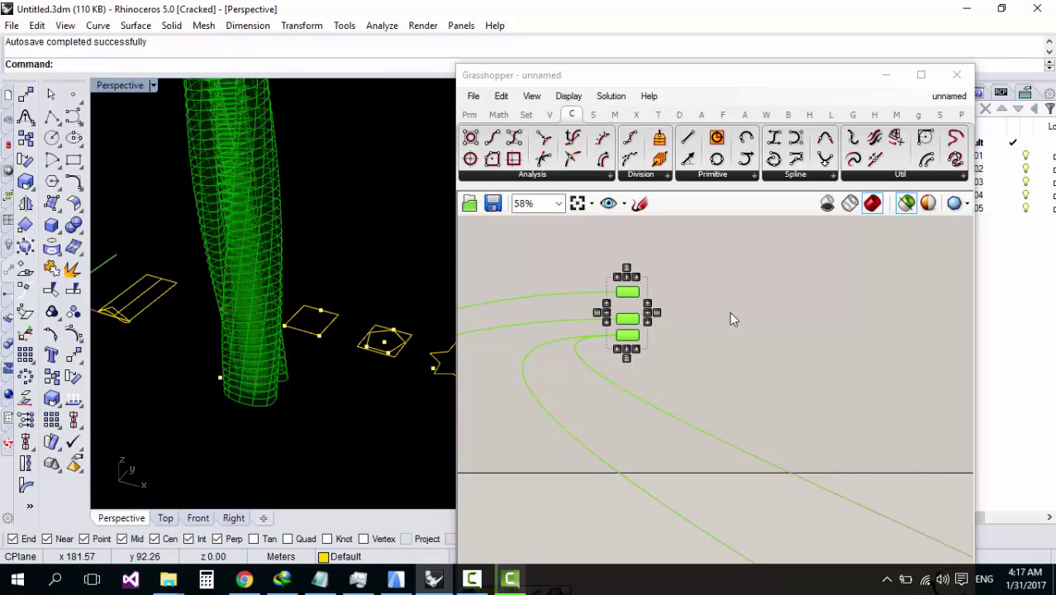
pyautogui.click(794, 313)
# Set the number slider feeding the Series counts in the first definition group to 15
pyautogui.scroll(-5, 798, 318)
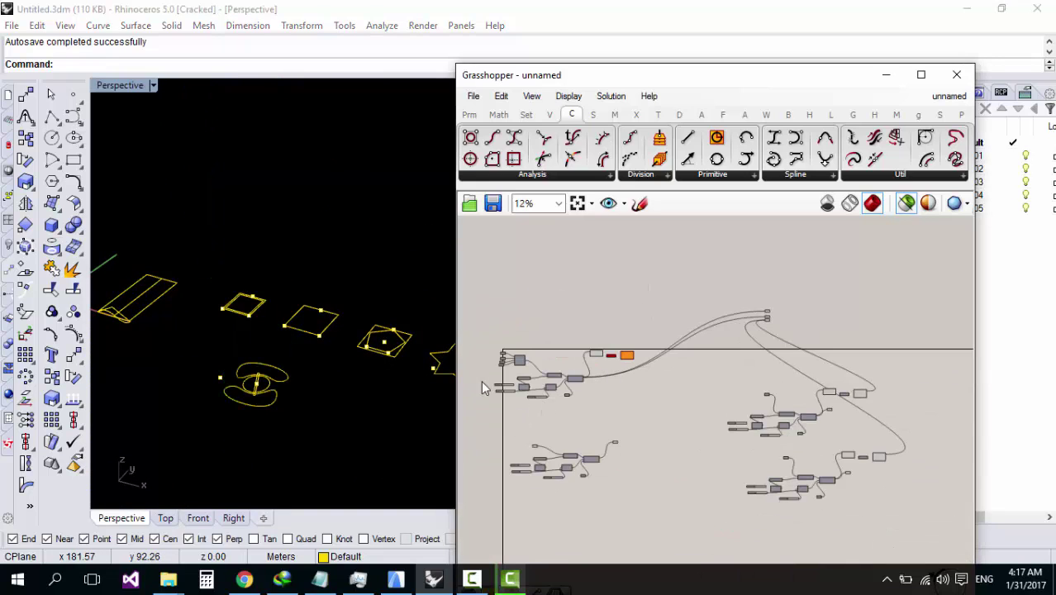
pyautogui.scroll(5, 482, 382)
pyautogui.click(652, 432)
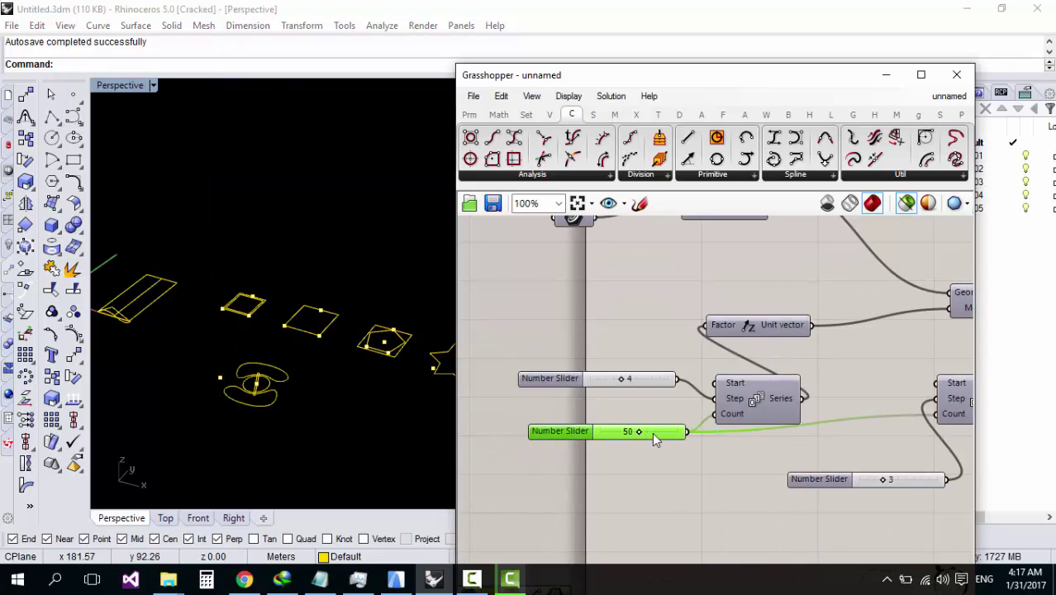
pyautogui.doubleClick(672, 438)
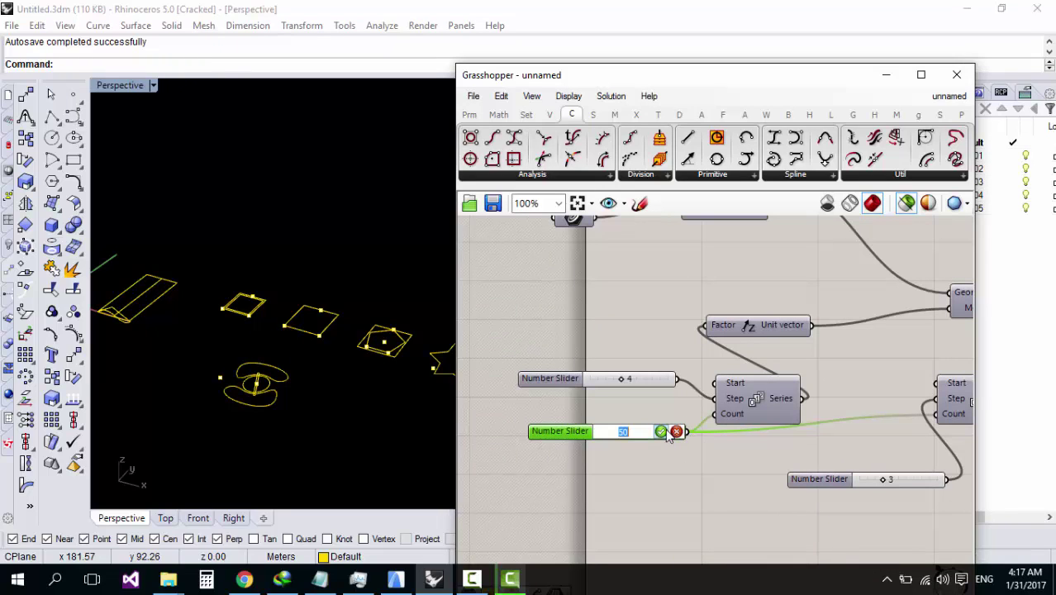
pyautogui.write('2')
pyautogui.write('15')
pyautogui.click(659, 434)
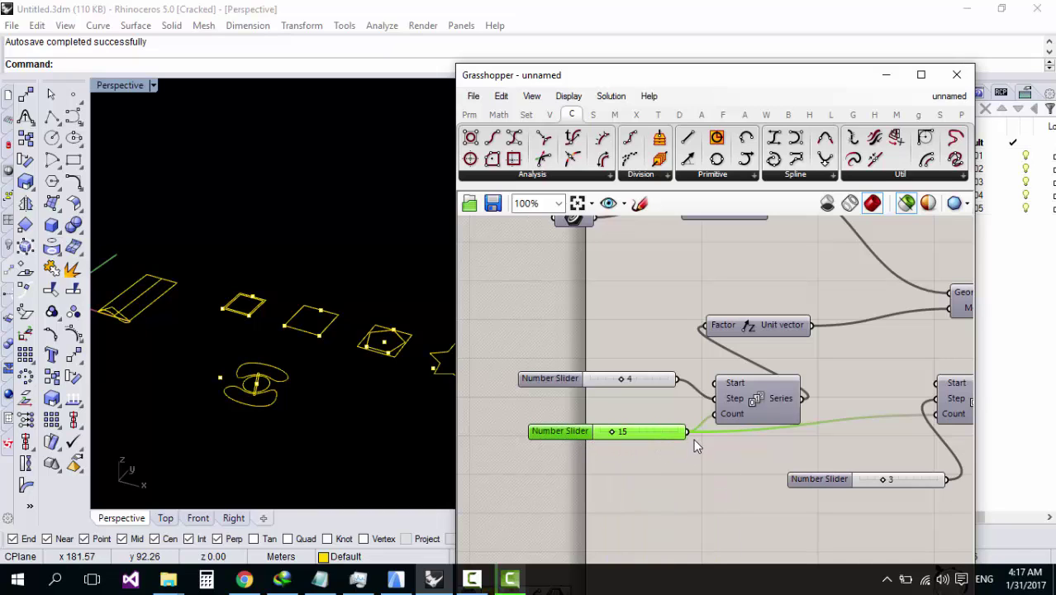
# Feed the floor-count inputs of the upper definition group on the far side of the canvas from the 15 slider
pyautogui.scroll(-15, 693, 422)
pyautogui.moveTo(694, 431); pyautogui.dragTo(651, 379)
pyautogui.scroll(14, 859, 442)
pyautogui.scroll(1, 769, 486)
pyautogui.scroll(-6, 661, 397)
pyautogui.scroll(4, 651, 379)
pyautogui.moveTo(651, 379); pyautogui.dragTo(699, 338)
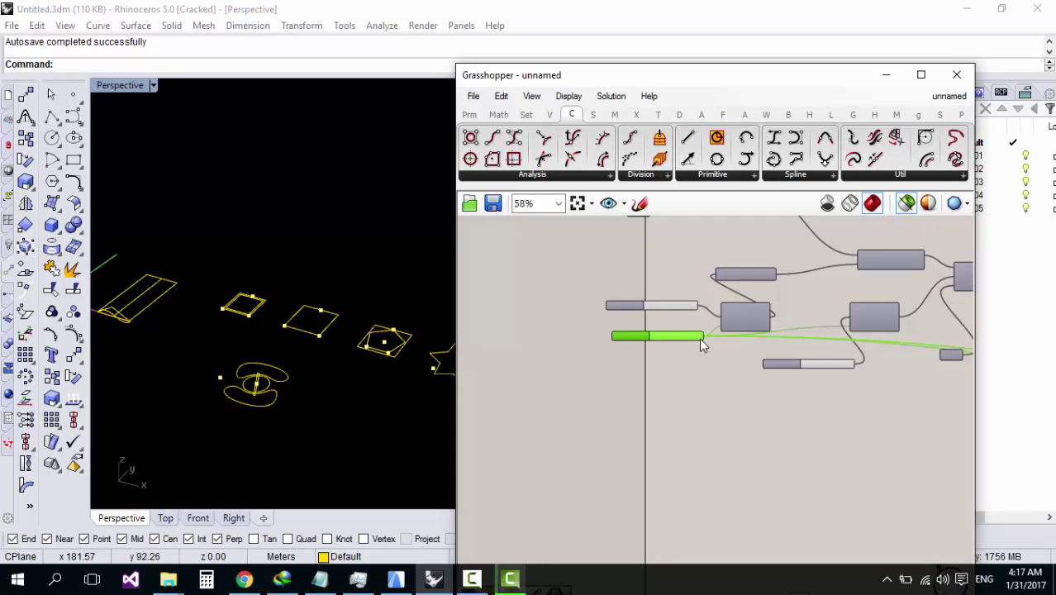
# Place the 15 slider beside the last definition group and transfer the 50 slider's count connections to it
pyautogui.scroll(-7, 702, 352)
pyautogui.scroll(3, 743, 363)
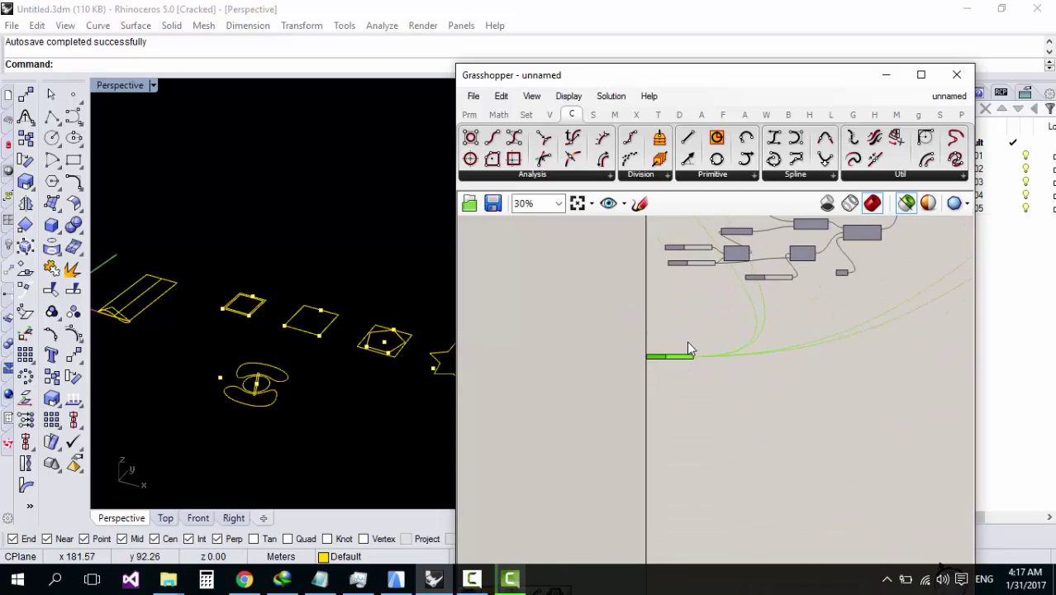
pyautogui.scroll(-2, 694, 347)
pyautogui.scroll(5, 844, 314)
pyautogui.scroll(-4, 837, 338)
pyautogui.scroll(4, 860, 354)
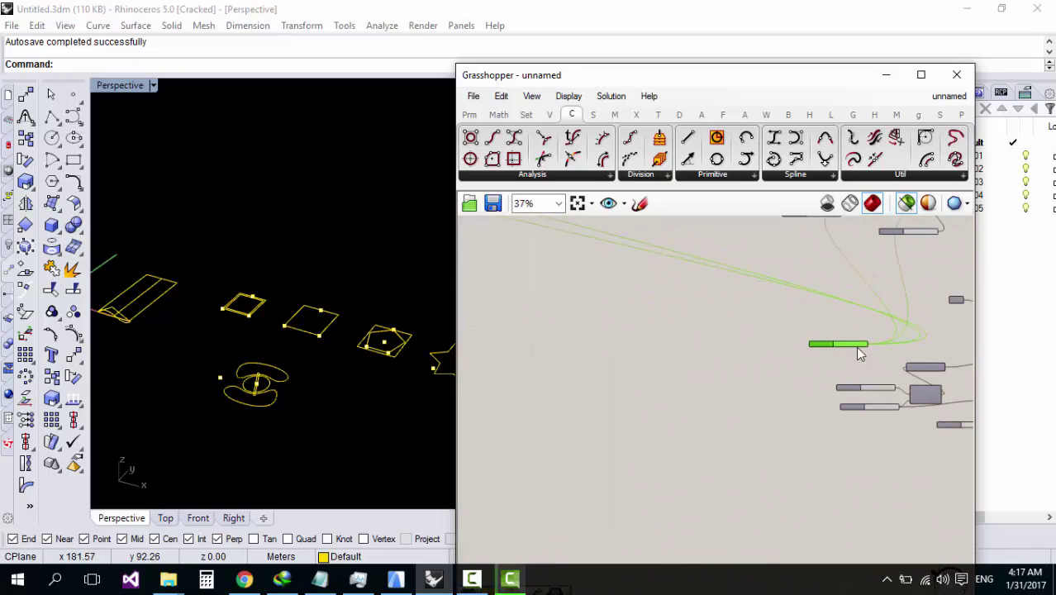
pyautogui.scroll(3, 919, 410)
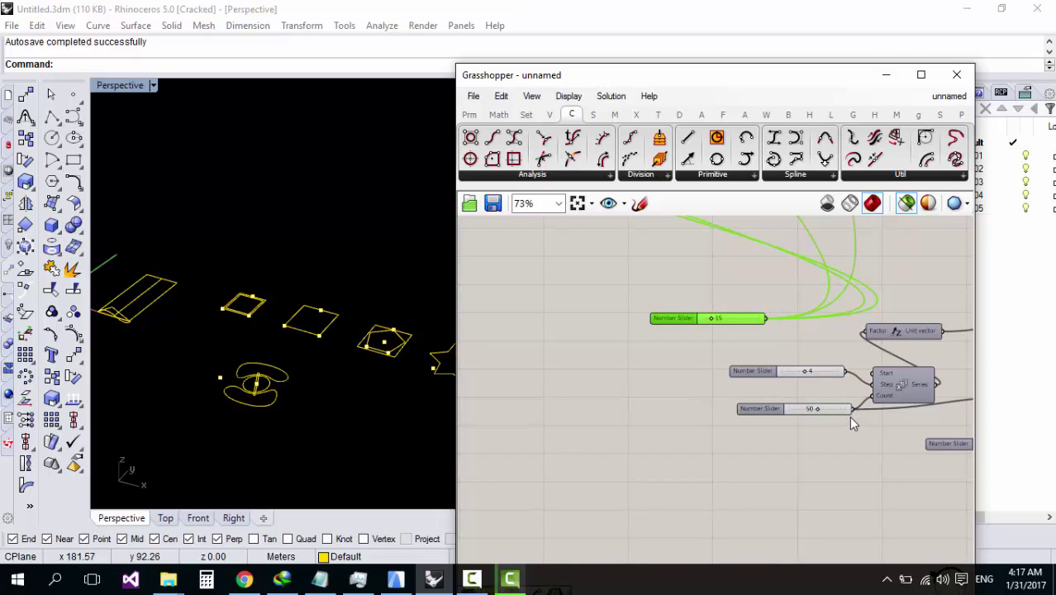
pyautogui.keyDown('ctrl'); pyautogui.keyDown('shift'); pyautogui.moveTo(853, 411); pyautogui.dragTo(762, 324); pyautogui.keyUp('shift'); pyautogui.keyUp('ctrl')
# Highlight the three output parameters again and orbit the Rhino preview to examine the tower with the new floor count
pyautogui.scroll(-6, 621, 372)
pyautogui.scroll(4, 765, 395)
pyautogui.scroll(-6, 765, 396)
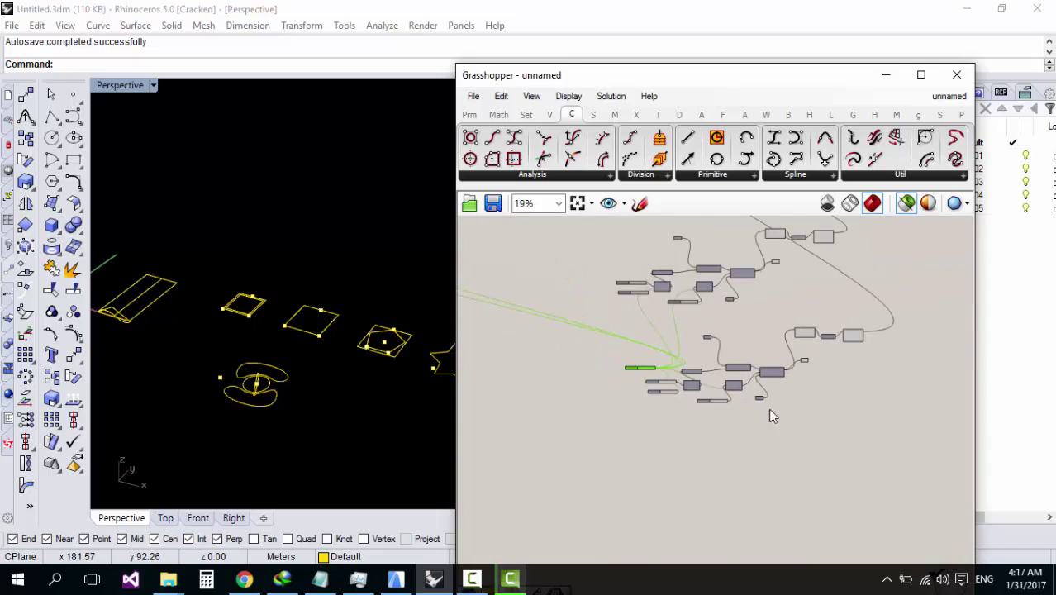
pyautogui.scroll(6, 760, 264)
pyautogui.moveTo(777, 356); pyautogui.dragTo(818, 515, button='right')
pyautogui.scroll(-6, 622, 406)
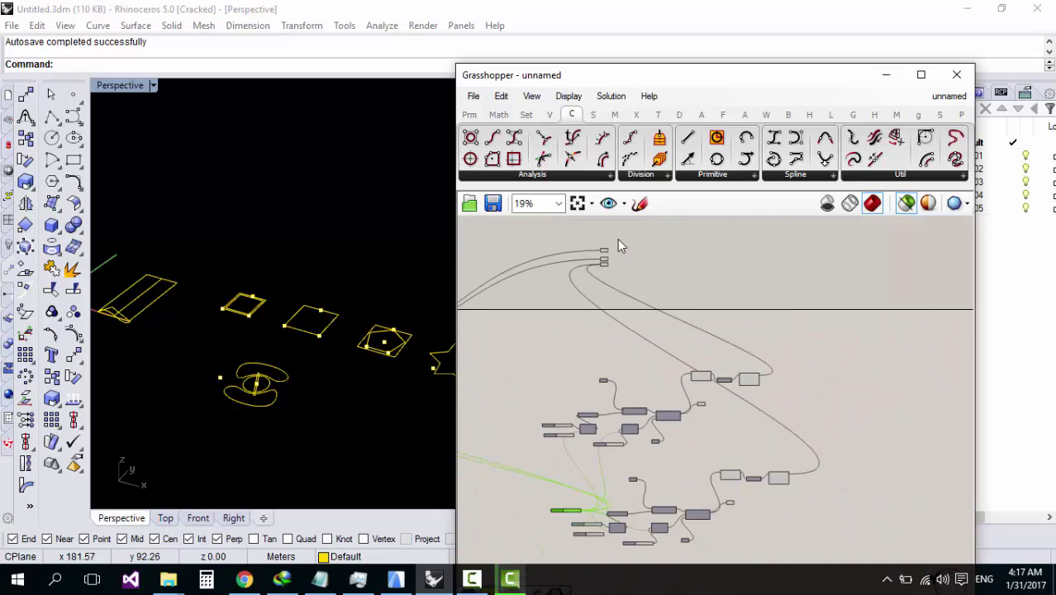
pyautogui.scroll(6, 618, 240)
pyautogui.moveTo(623, 238); pyautogui.dragTo(573, 318)
pyautogui.scroll(8, 268, 305)
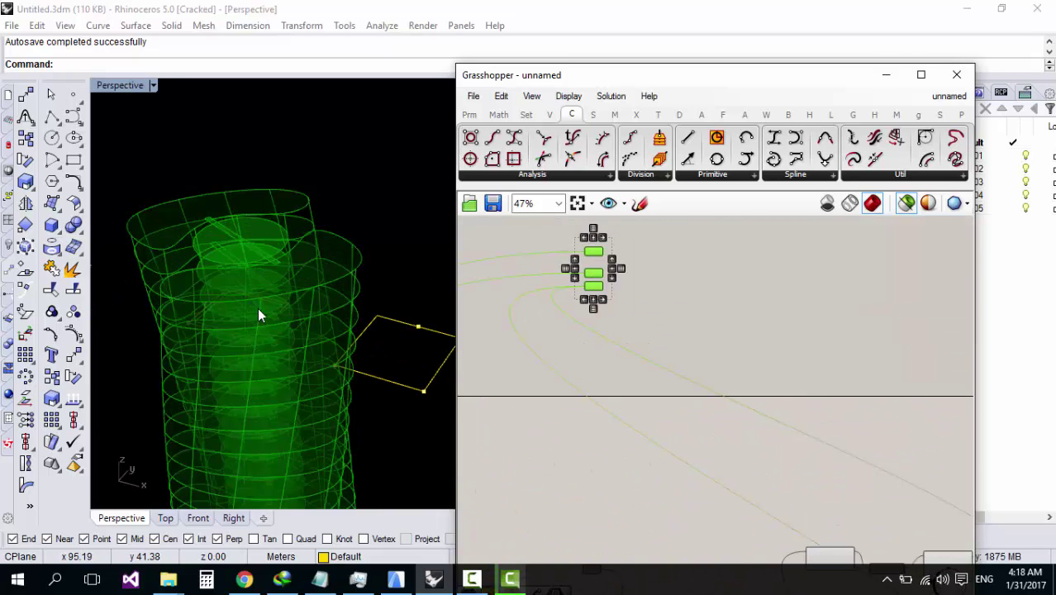
pyautogui.moveTo(258, 307); pyautogui.dragTo(219, 377, button='right')
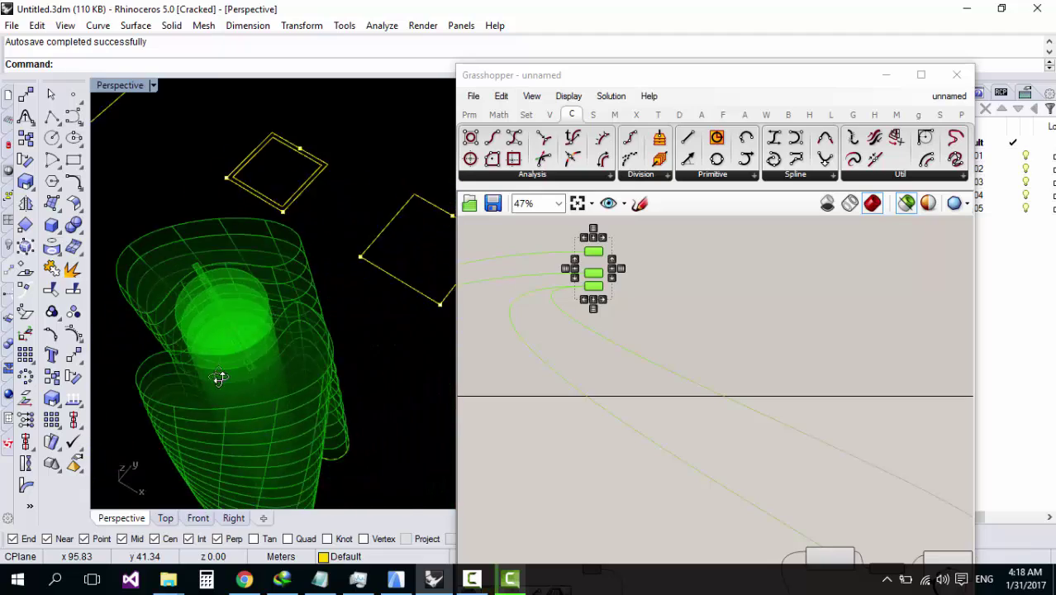
pyautogui.scroll(-6, 217, 318)
pyautogui.moveTo(216, 317); pyautogui.dragTo(247, 290, button='right')
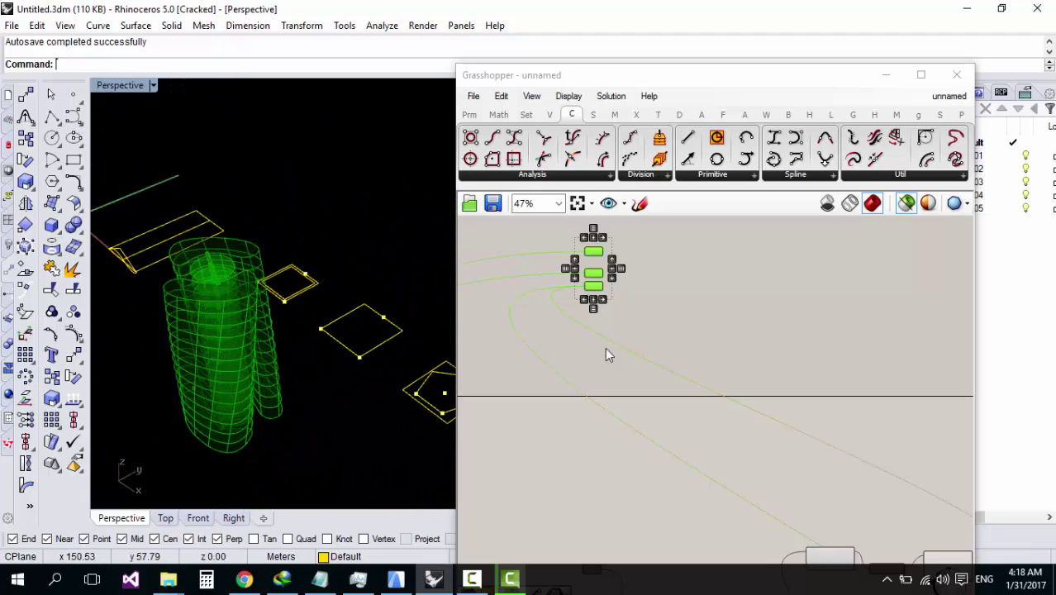
pyautogui.scroll(2, 717, 248)
pyautogui.scroll(-4, 638, 336)
pyautogui.scroll(4, 614, 301)
pyautogui.click(614, 308)
# Add a Slab component and a Slab Settings component beside the outputs, with Slab above the settings
pyautogui.scroll(3, 651, 360)
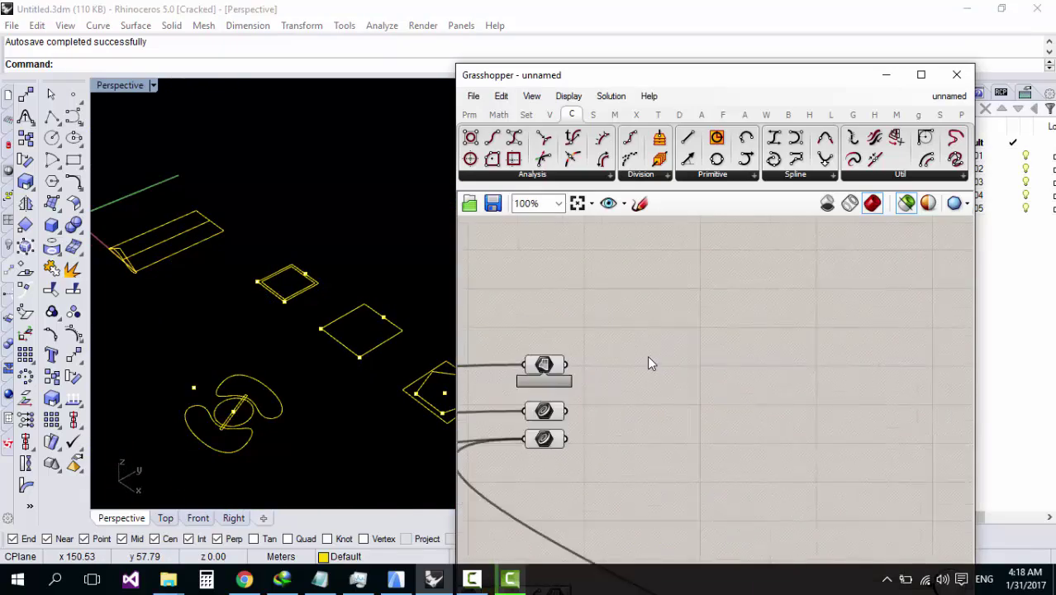
pyautogui.doubleClick(680, 349)
pyautogui.write('slab')
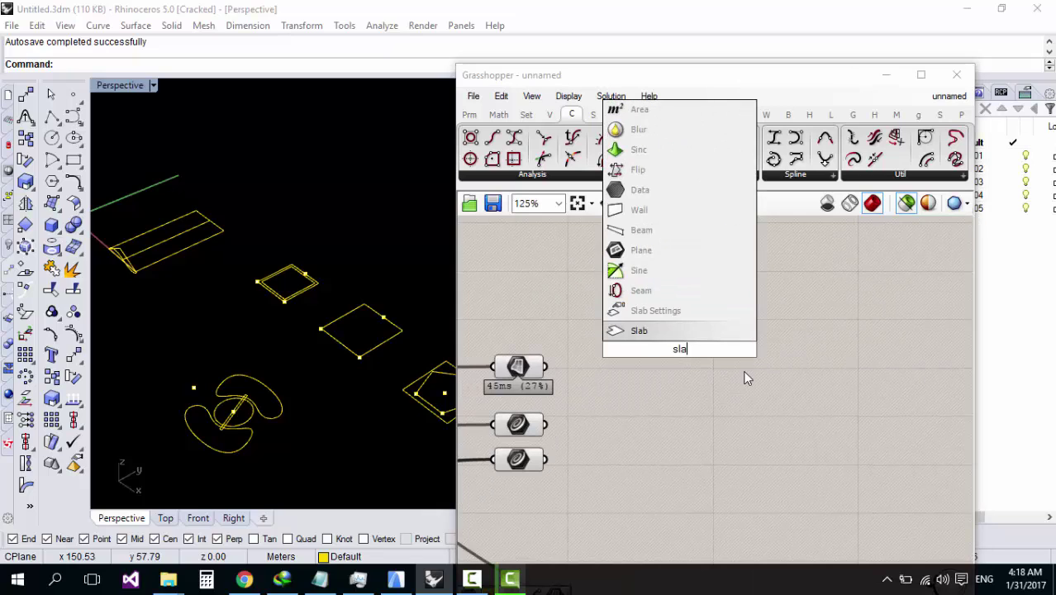
pyautogui.click(727, 334)
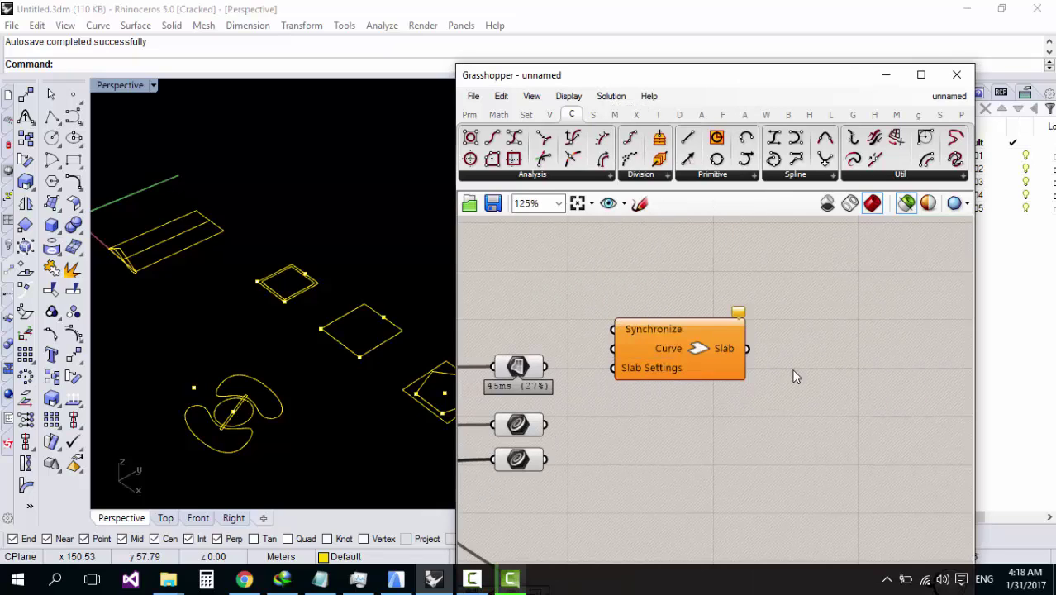
pyautogui.doubleClick(795, 371)
pyautogui.write('slab')
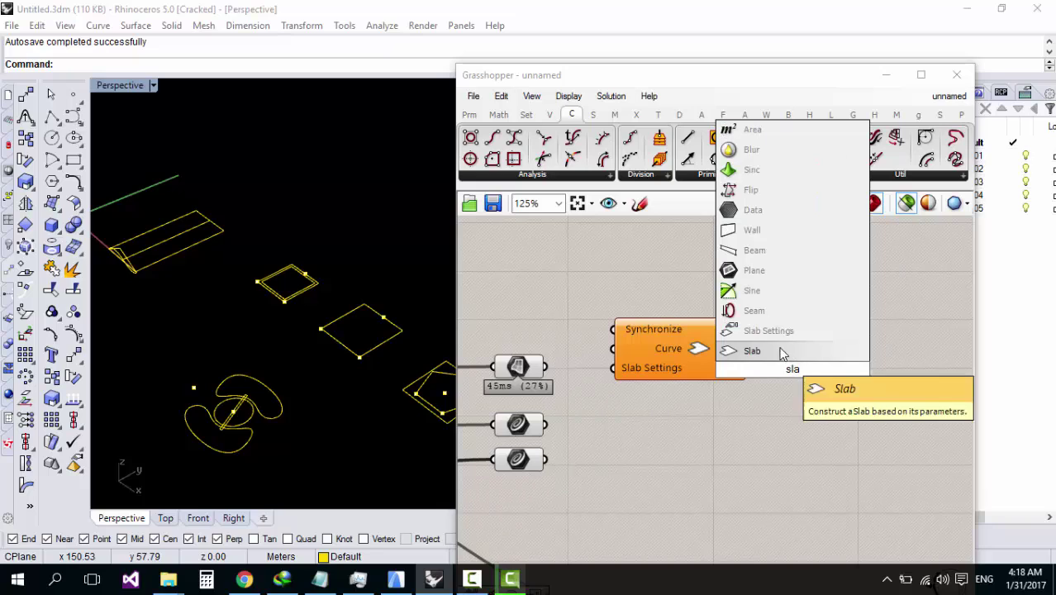
pyautogui.click(748, 329)
pyautogui.moveTo(661, 334); pyautogui.dragTo(761, 220)
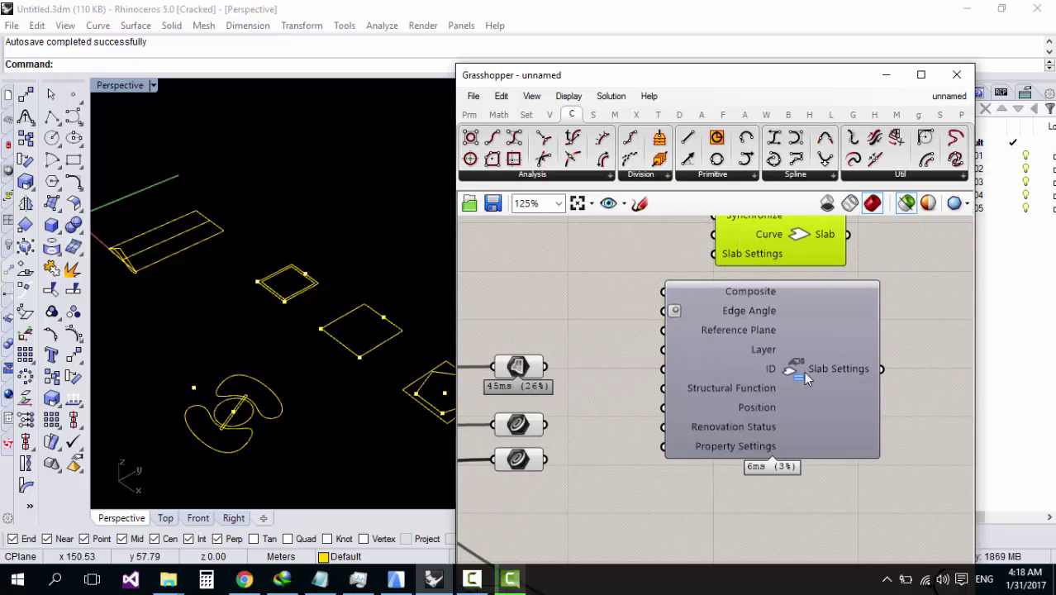
# Change the structure of the Slab Settings component to Basic and shift the component slightly away from Slab
pyautogui.rightClick(865, 438)
pyautogui.moveTo(835, 339)
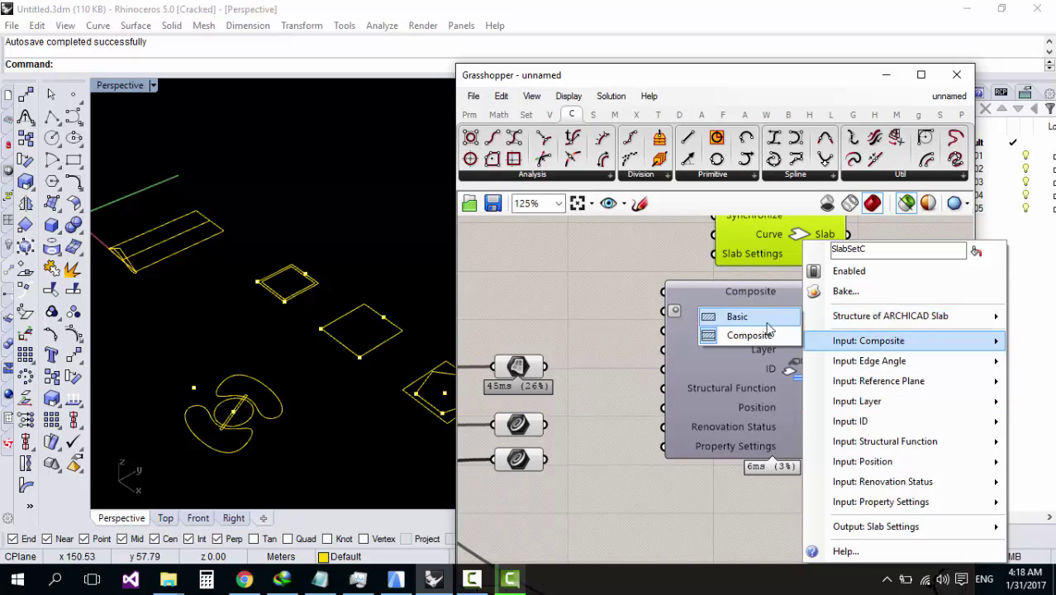
pyautogui.click(759, 330)
pyautogui.moveTo(762, 347); pyautogui.dragTo(776, 398)
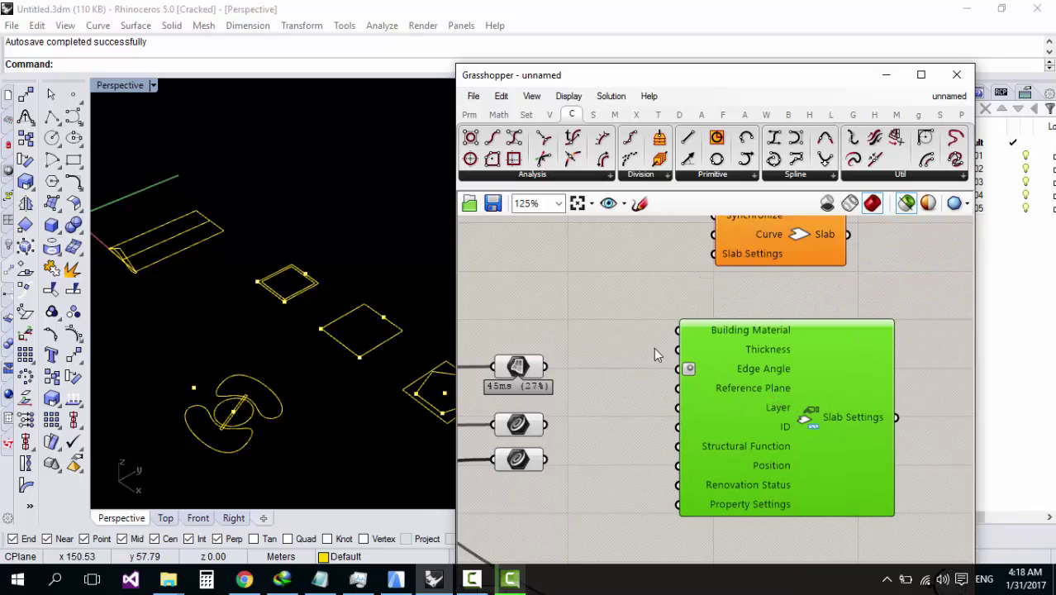
# Create a number slider with the value 0.25 and connect it to the Thickness input of Slab Settings
pyautogui.doubleClick(655, 352)
pyautogui.write('25')
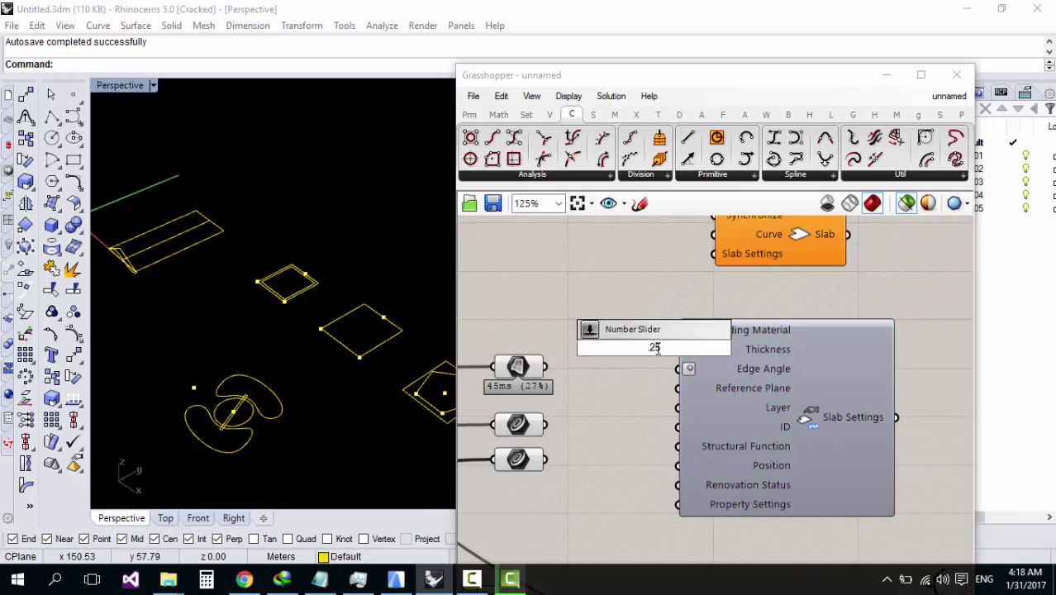
pyautogui.press('Return')
pyautogui.moveTo(708, 370); pyautogui.dragTo(754, 347)
# Connect the Slab Settings output to the Slab component's settings input and reposition the 0.25 thickness slider
pyautogui.scroll(-4, 755, 352)
pyautogui.scroll(3, 806, 364)
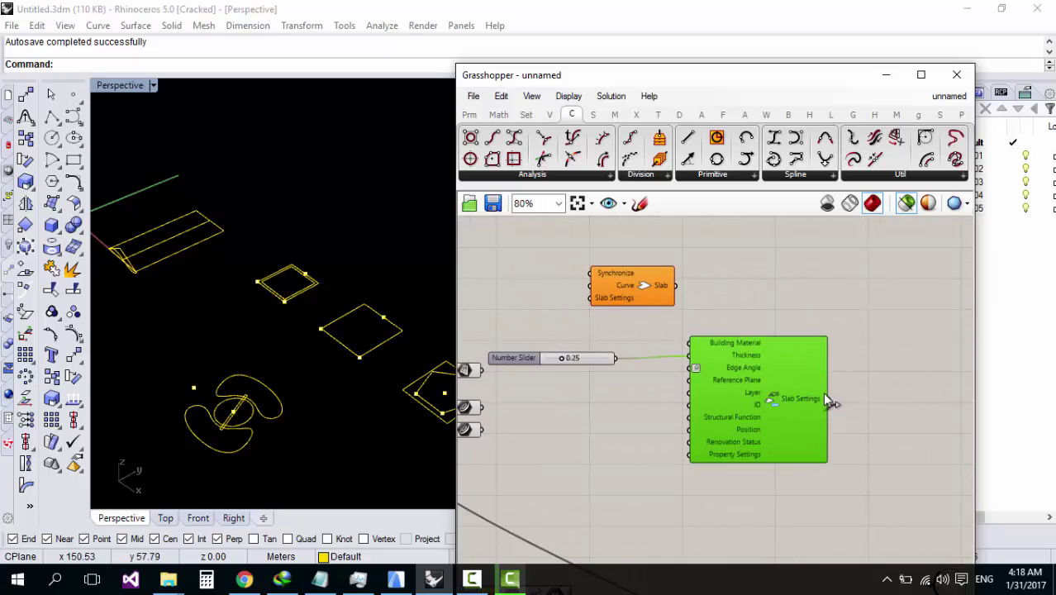
pyautogui.moveTo(829, 399); pyautogui.dragTo(626, 279)
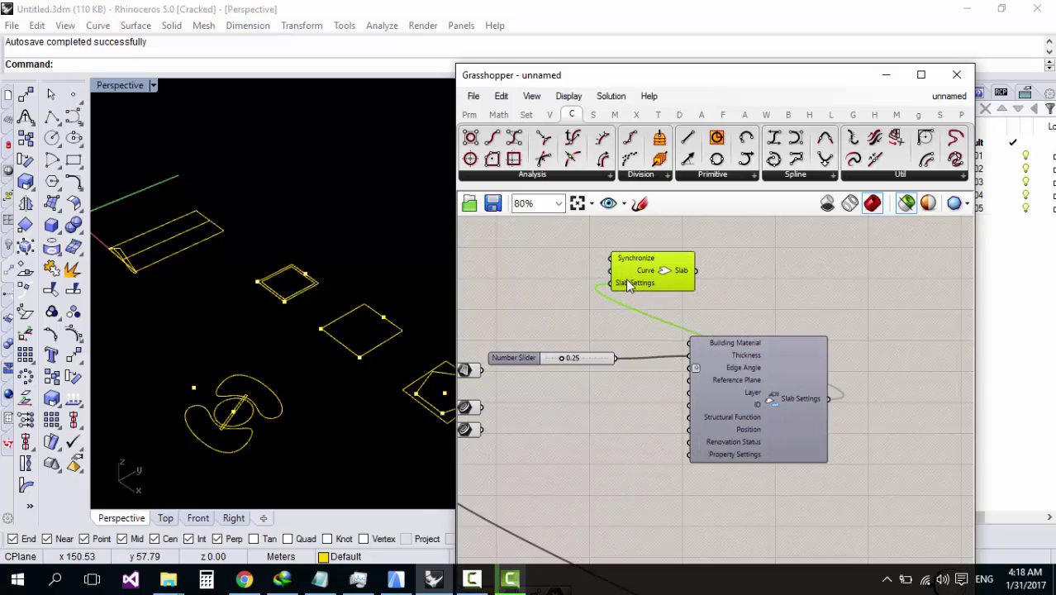
pyautogui.moveTo(569, 358); pyautogui.dragTo(626, 355)
pyautogui.scroll(-2, 559, 373)
pyautogui.scroll(4, 519, 404)
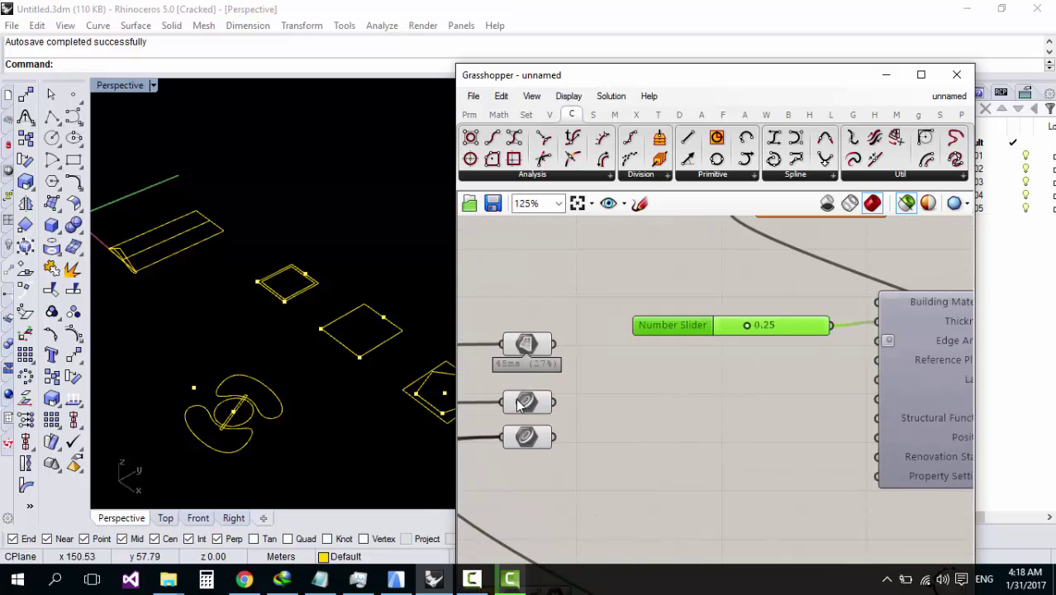
# Connect the middle curve parameter holding the tower's floor outlines to the Curve input of the Slab component
pyautogui.click(519, 404)
pyautogui.scroll(1, 447, 395)
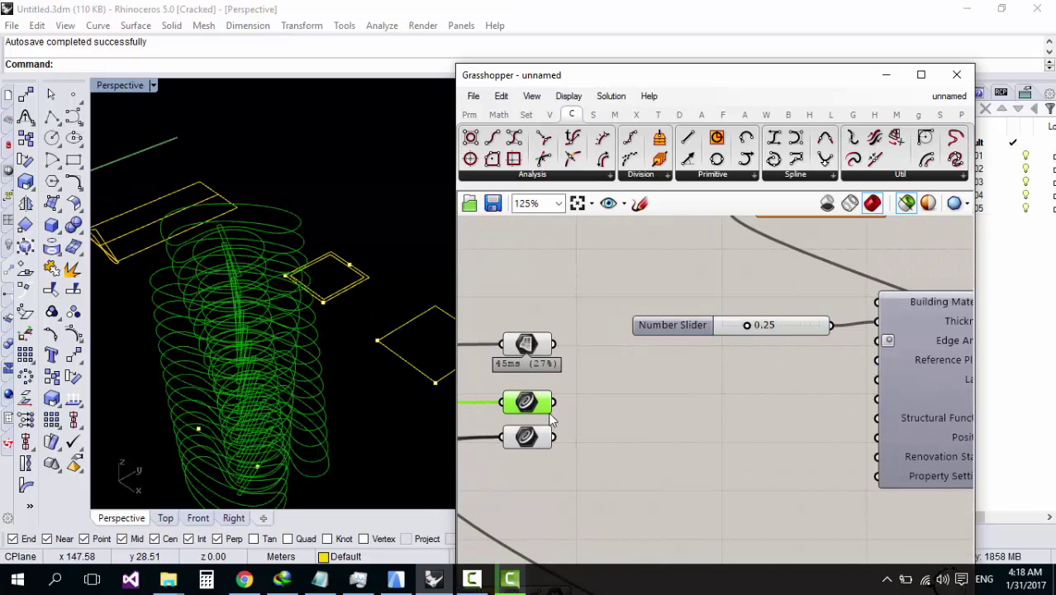
pyautogui.scroll(-3, 575, 384)
pyautogui.scroll(3, 629, 340)
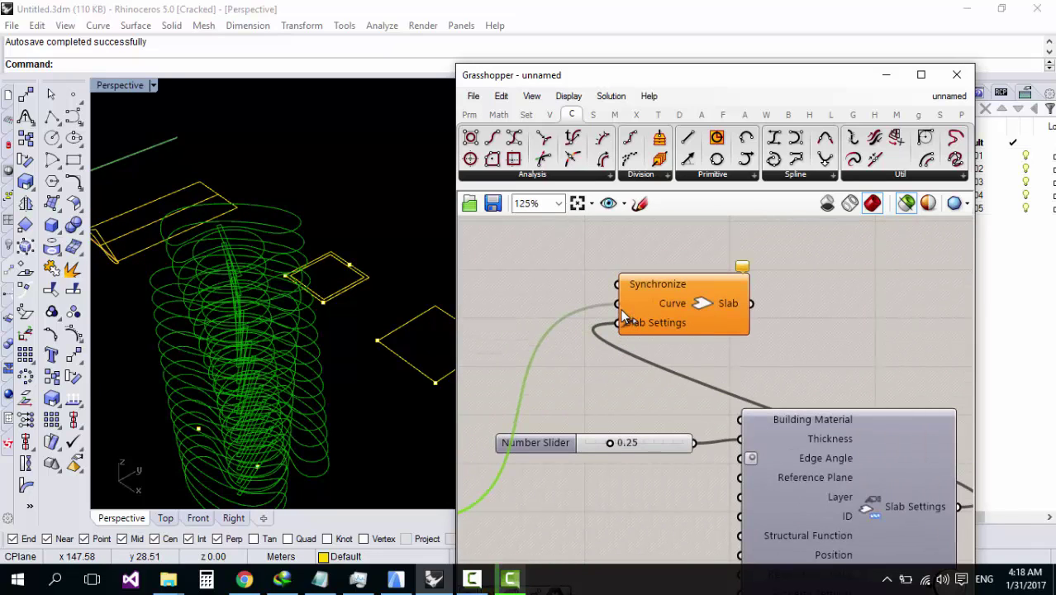
pyautogui.click(662, 315)
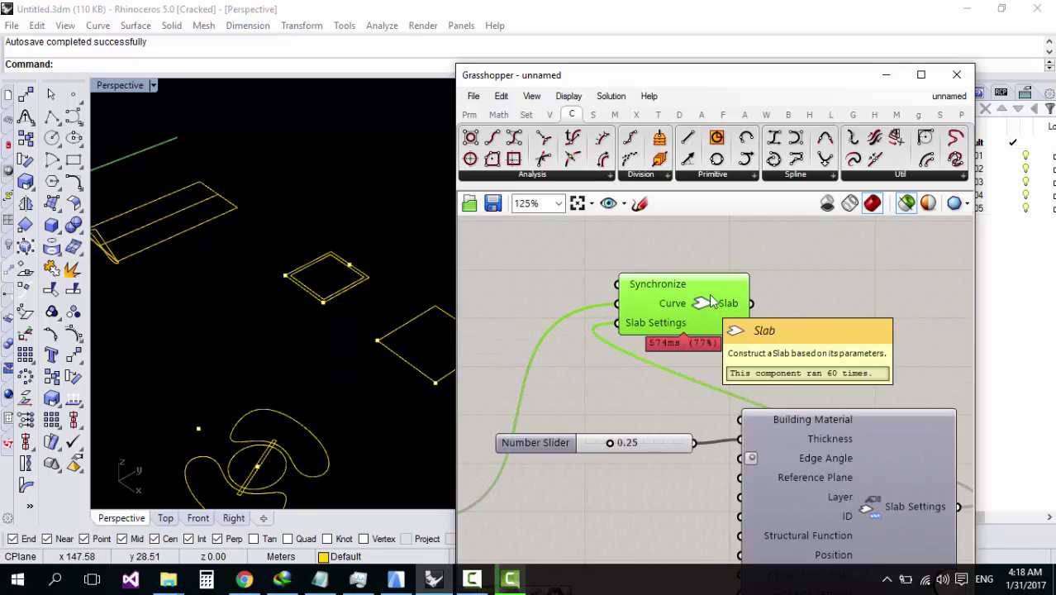
# Add a Beam component and place it just below the Slab Settings component
pyautogui.scroll(-3, 701, 306)
pyautogui.scroll(2, 702, 335)
pyautogui.scroll(-2, 707, 363)
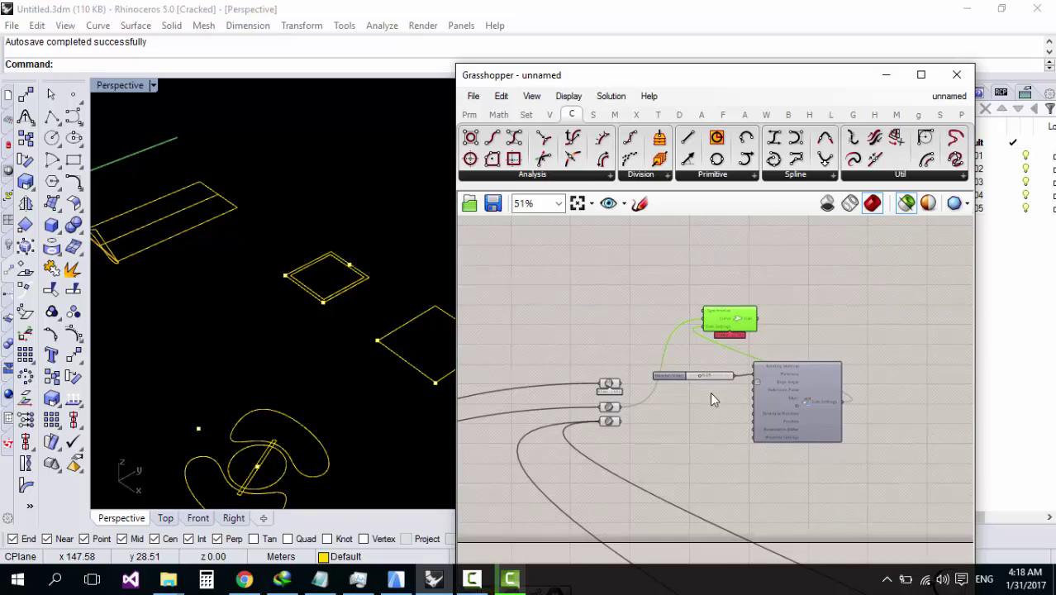
pyautogui.scroll(1, 727, 438)
pyautogui.doubleClick(751, 500)
pyautogui.write('beam')
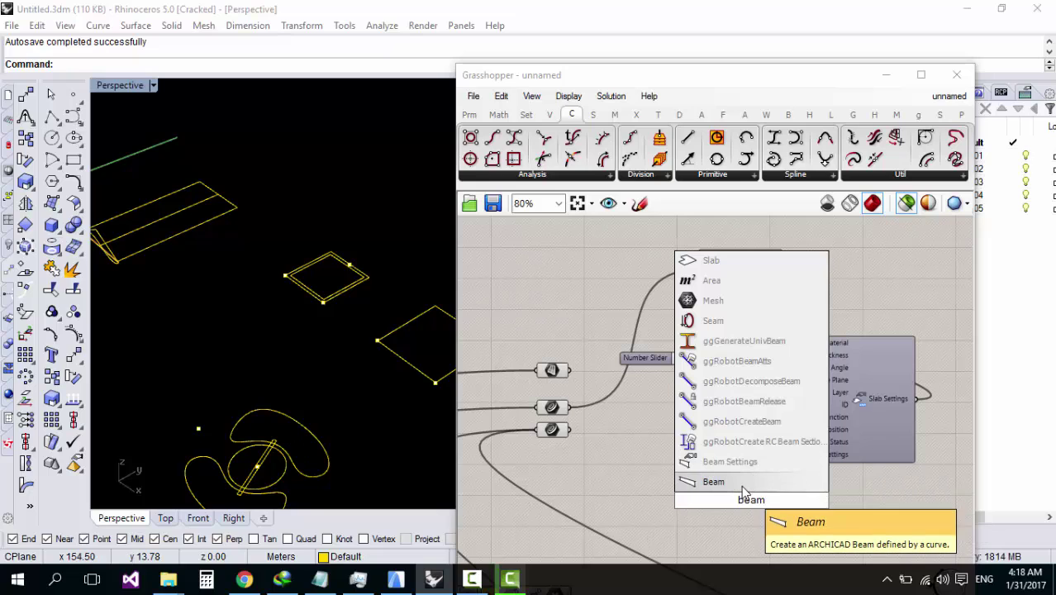
pyautogui.click(748, 482)
pyautogui.scroll(-2, 713, 415)
pyautogui.scroll(2, 728, 443)
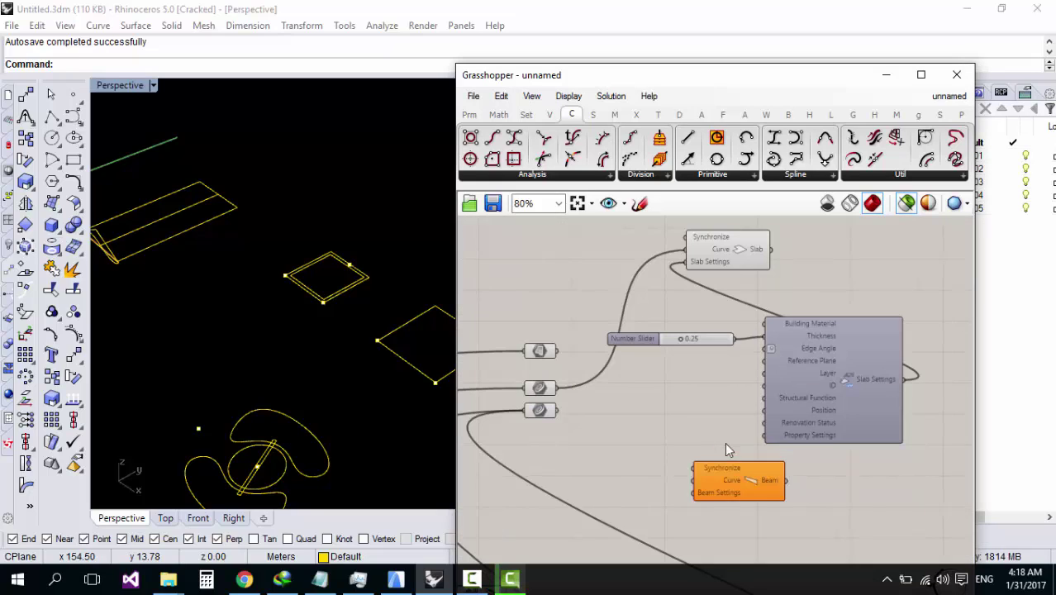
pyautogui.moveTo(725, 462); pyautogui.dragTo(803, 475)
# Try to connect the lower curve parameter to the Curve input of the Beam component
pyautogui.moveTo(559, 413); pyautogui.dragTo(769, 496)
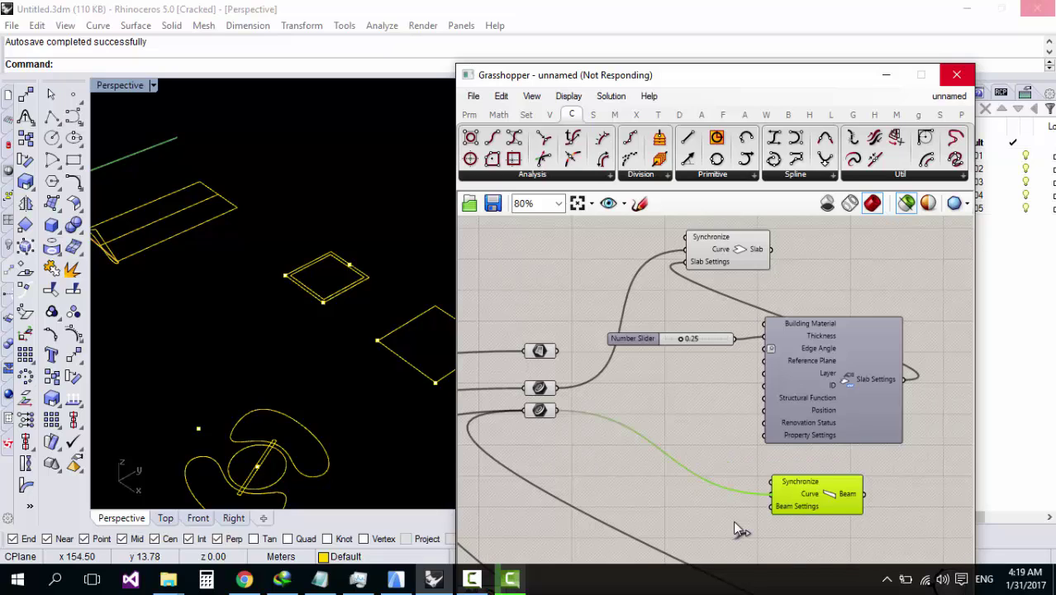
pyautogui.click(473, 578)
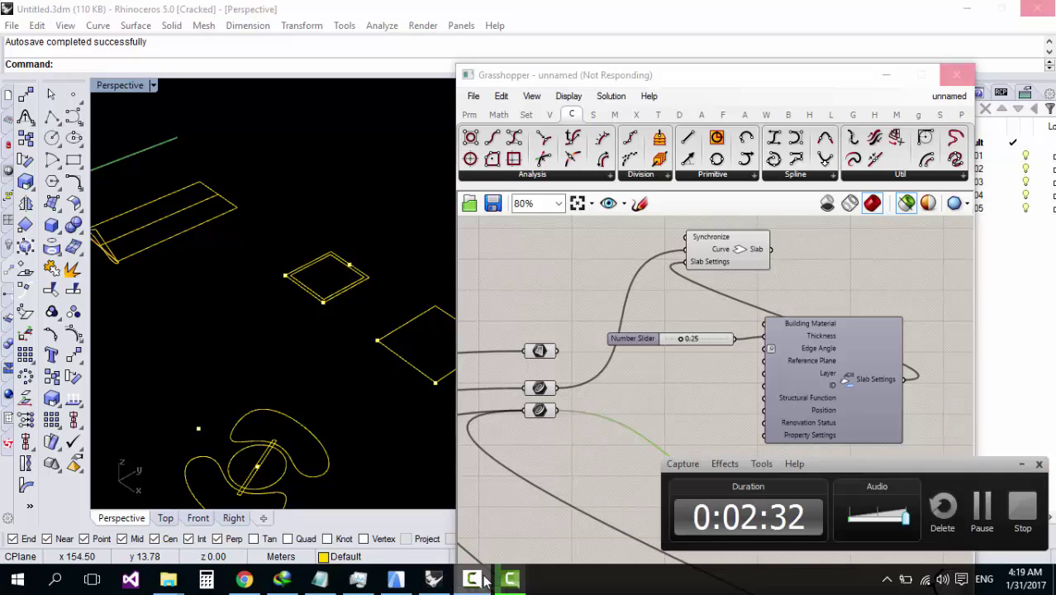
pyautogui.click(983, 529)
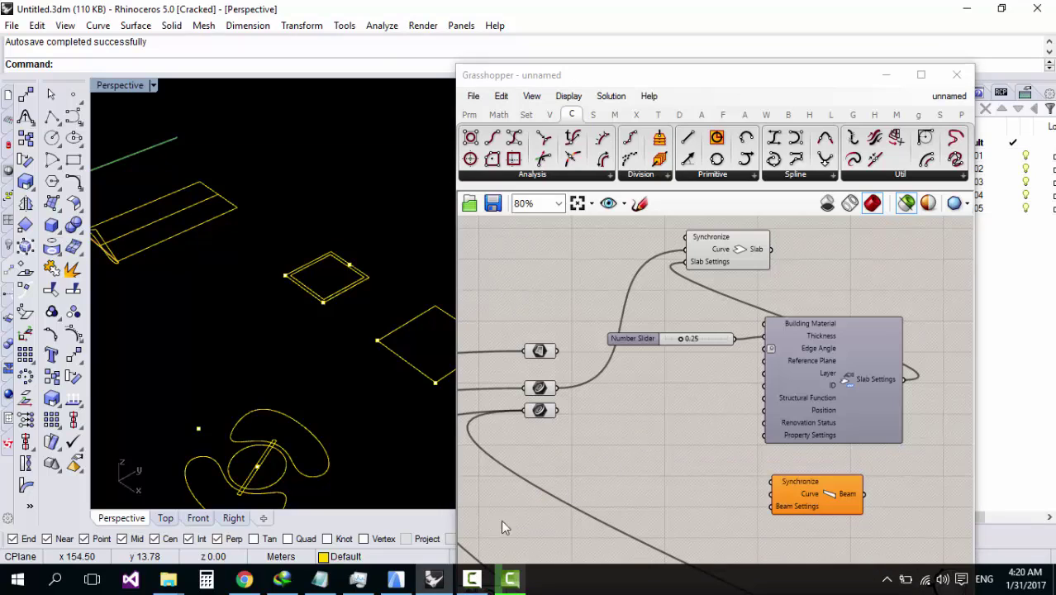
# Switch to ARCHICAD, open the 3D view, and examine the generated tower slabs from above and from the side
pyautogui.click(396, 578)
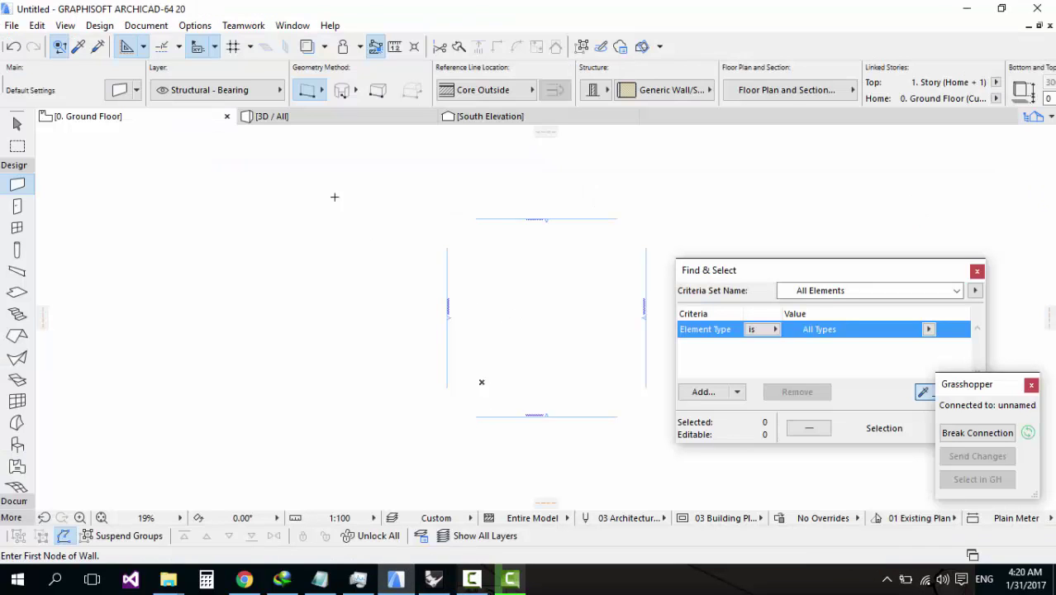
pyautogui.click(307, 112)
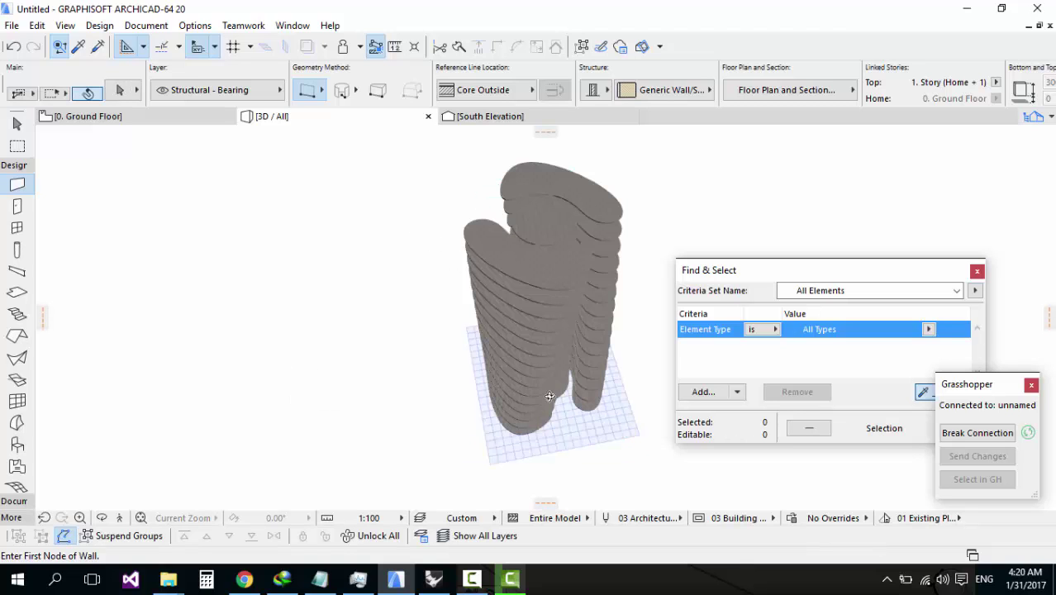
pyautogui.keyDown('shift'); pyautogui.moveTo(578, 319); pyautogui.dragTo(310, 269, button='middle'); pyautogui.keyUp('shift')
pyautogui.scroll(-2, 495, 321)
pyautogui.scroll(-2, 541, 318)
pyautogui.keyDown('shift'); pyautogui.moveTo(571, 304); pyautogui.dragTo(585, 377, button='middle'); pyautogui.keyUp('shift')
pyautogui.scroll(2, 581, 317)
pyautogui.keyDown('shift'); pyautogui.moveTo(581, 316); pyautogui.dragTo(484, 388, button='middle'); pyautogui.keyUp('shift')
pyautogui.press('Escape')
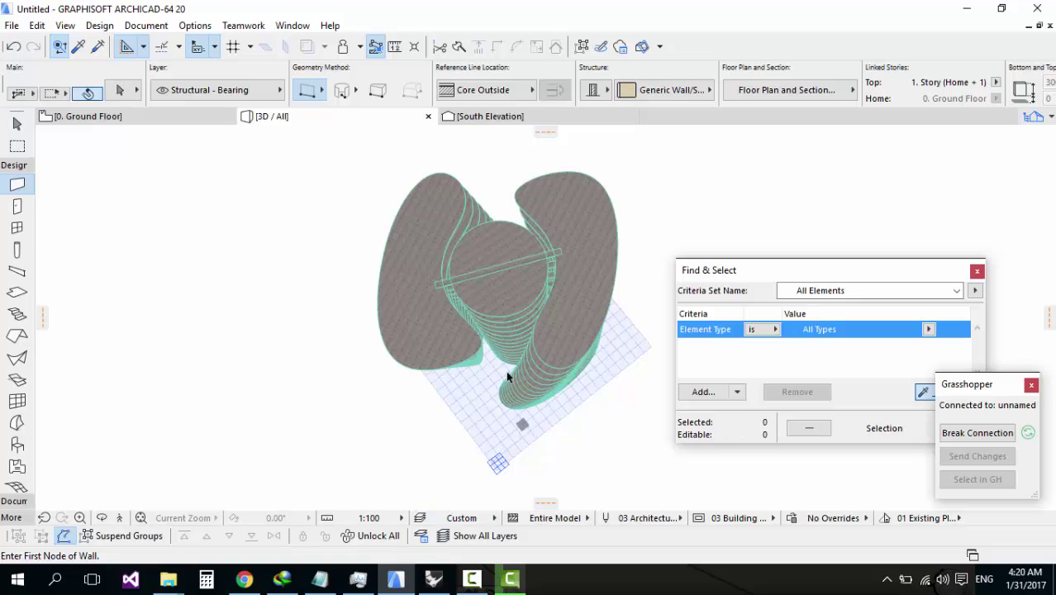
pyautogui.keyDown('shift'); pyautogui.moveTo(554, 324); pyautogui.dragTo(566, 252, button='middle'); pyautogui.keyUp('shift')
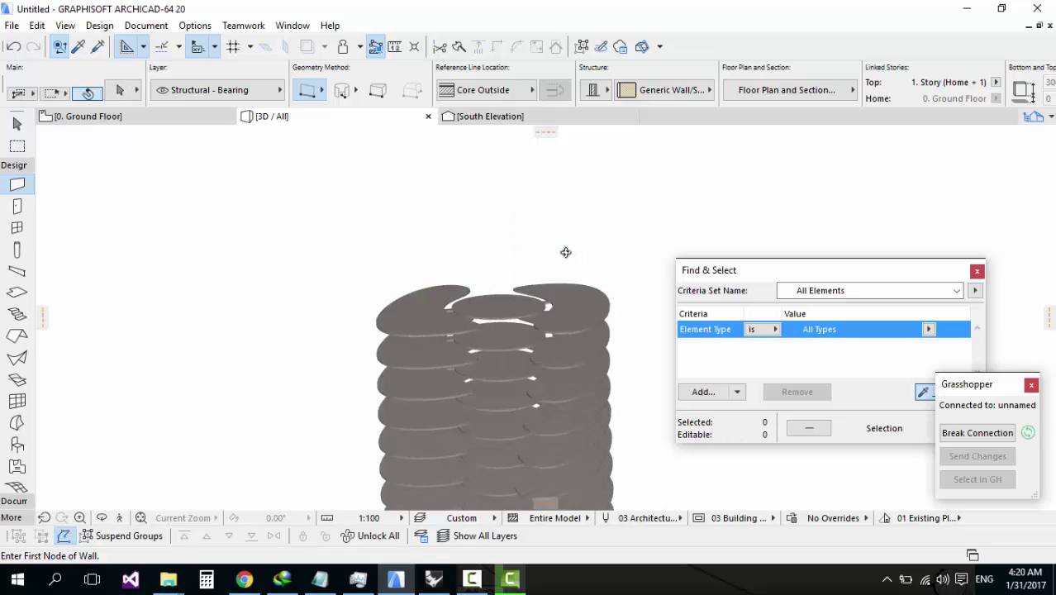
pyautogui.scroll(-2, 438, 359)
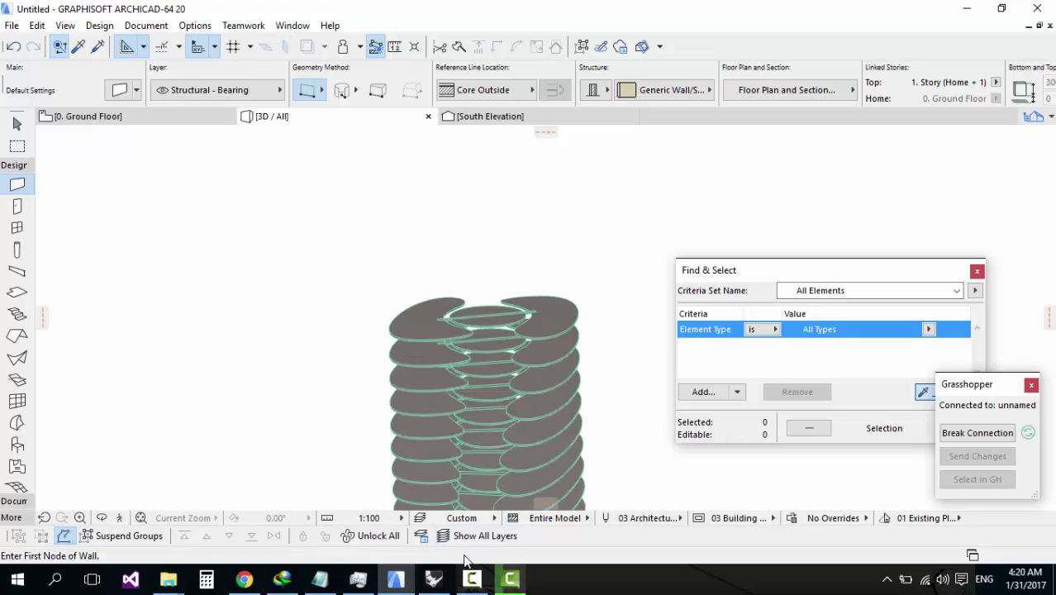
# Switch back to Grasshopper and review the number sliders feeding the Series components that control floor spacing and rotation
pyautogui.click(429, 580)
pyautogui.scroll(-9, 749, 390)
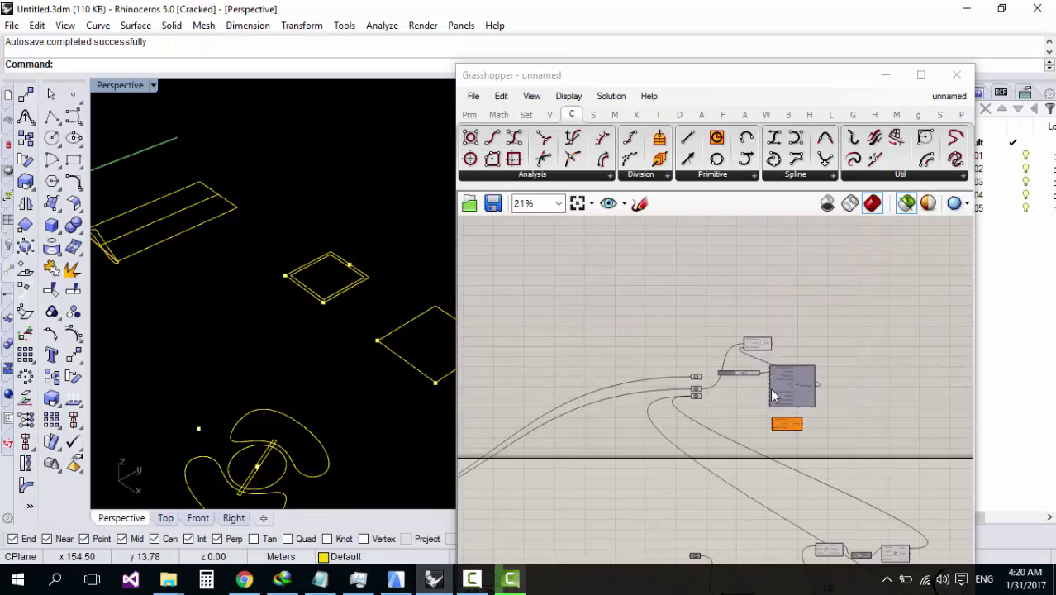
pyautogui.scroll(5, 609, 433)
pyautogui.scroll(5, 686, 428)
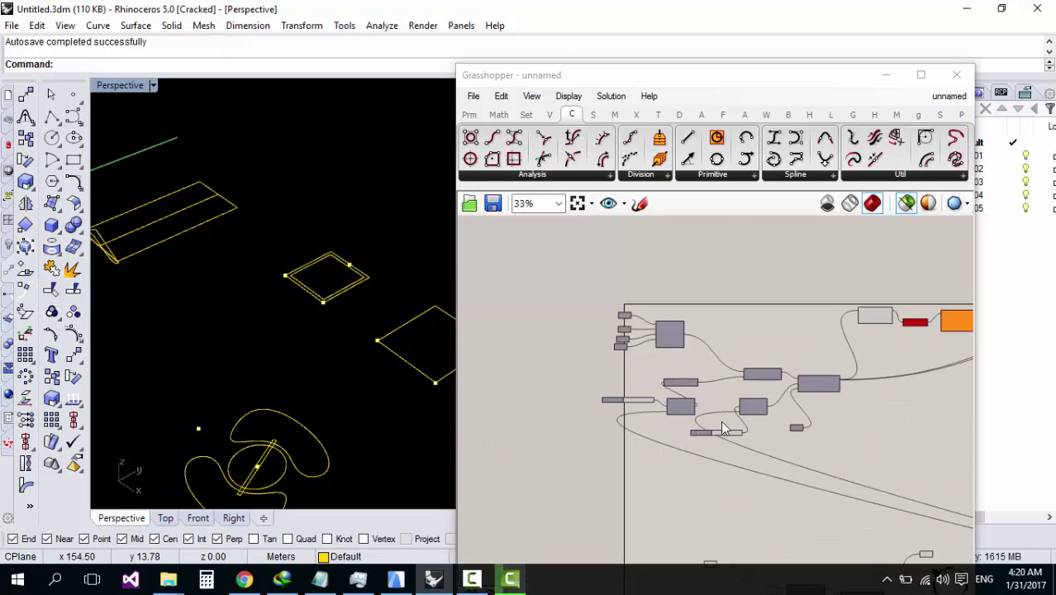
pyautogui.scroll(-1, 677, 416)
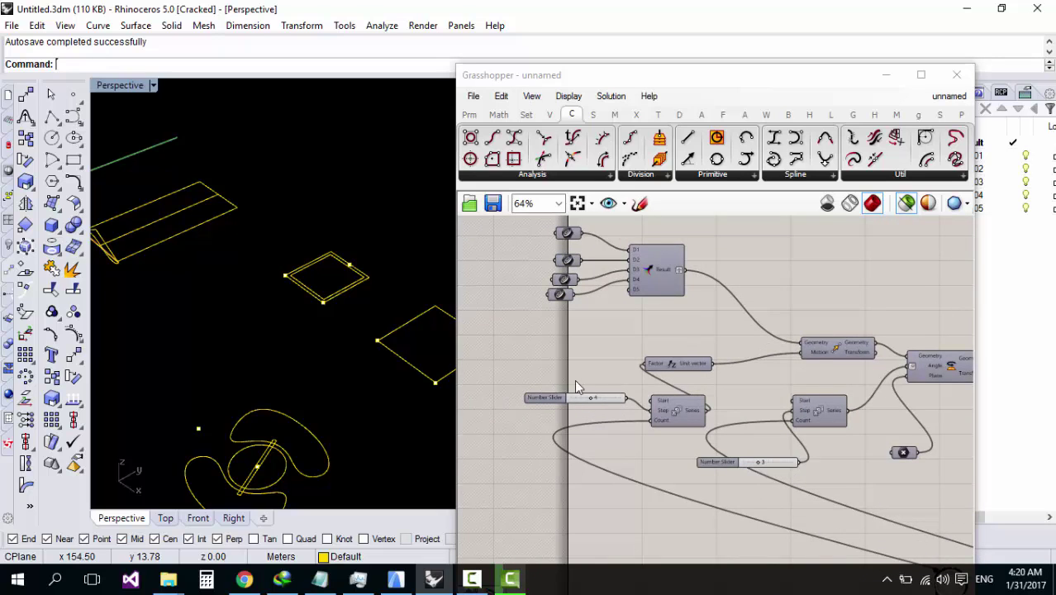
pyautogui.scroll(-2, 574, 379)
pyautogui.scroll(5, 517, 397)
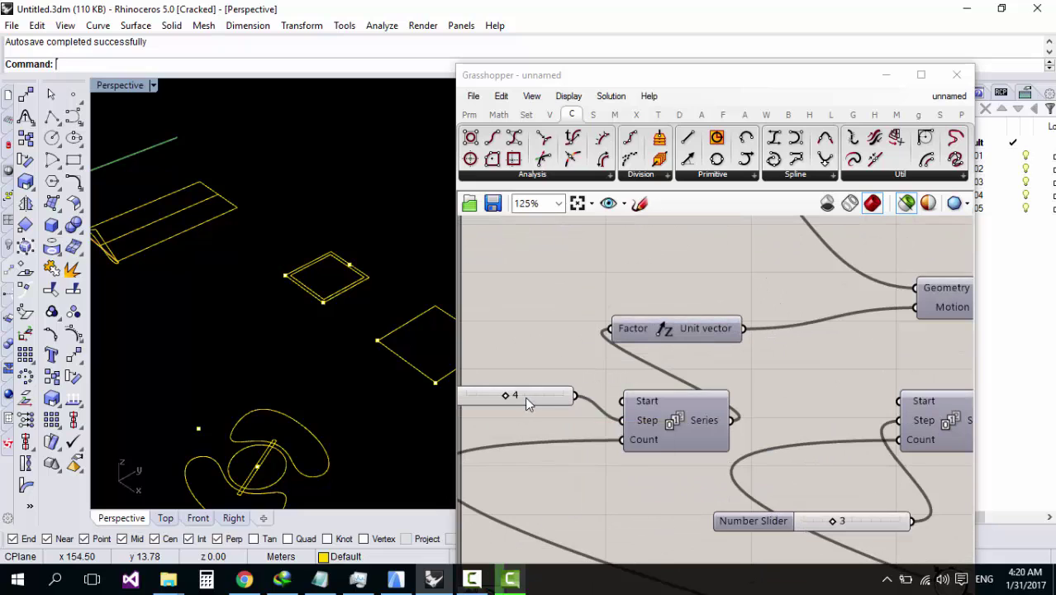
pyautogui.scroll(-5, 661, 409)
pyautogui.scroll(-2, 870, 363)
pyautogui.scroll(-3, 900, 344)
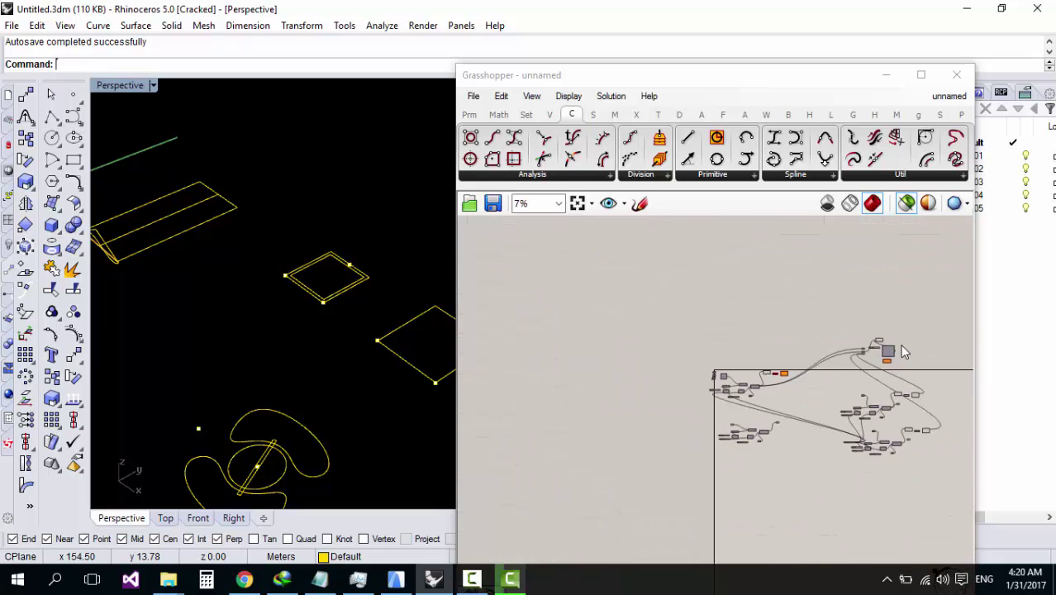
# Move the curve parameter that feeds the Slab component next to the Rotate component's geometry output
pyautogui.scroll(6, 812, 349)
pyautogui.scroll(5, 817, 335)
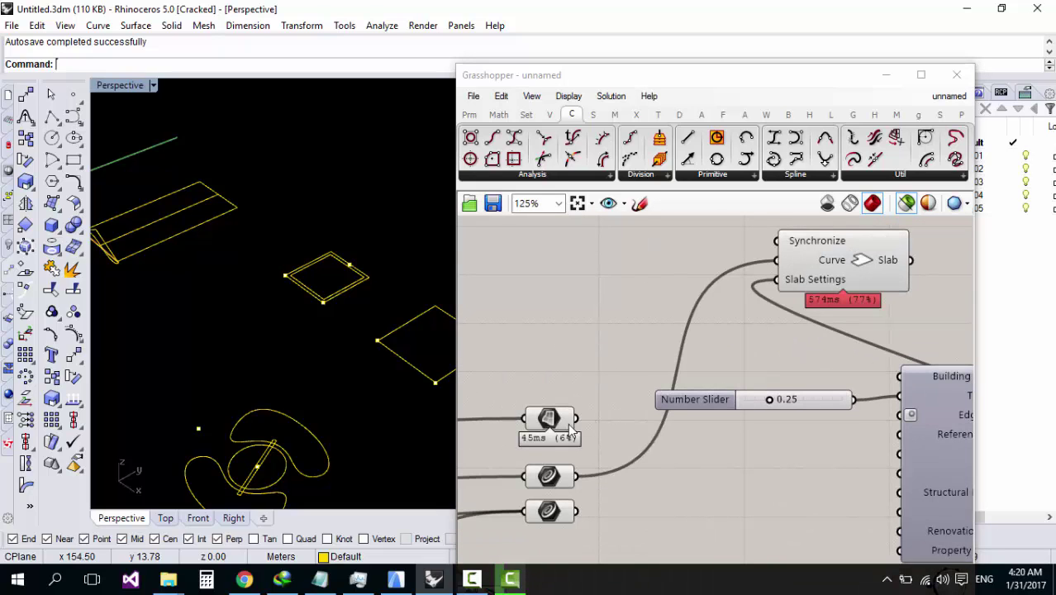
pyautogui.moveTo(552, 471); pyautogui.dragTo(691, 351)
pyautogui.scroll(-5, 691, 350)
pyautogui.scroll(-4, 678, 361)
pyautogui.scroll(4, 612, 370)
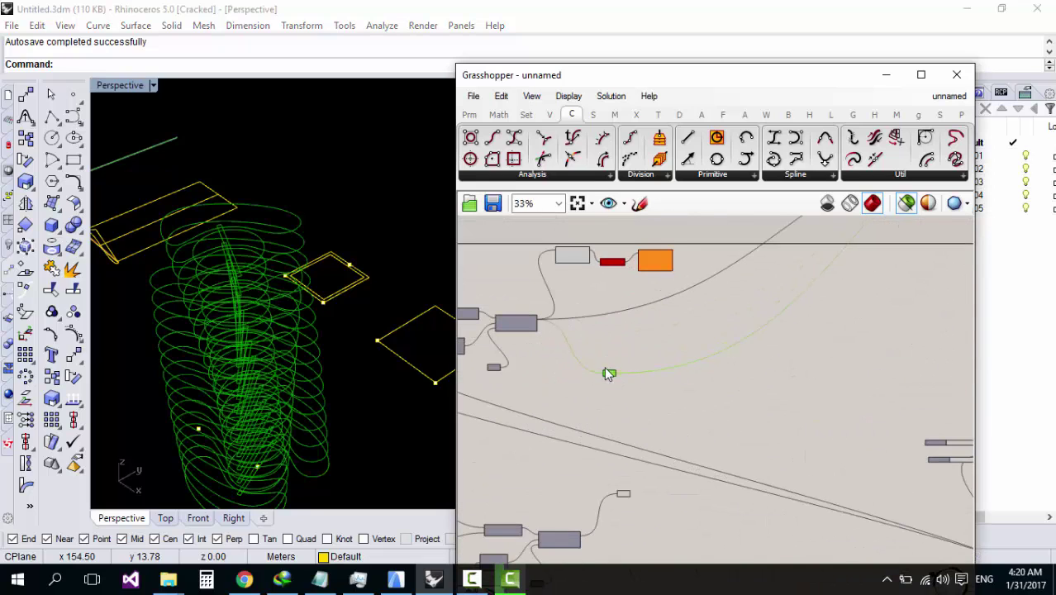
# Set the number slider feeding the rotation Series component's Step input to 10
pyautogui.scroll(-3, 600, 352)
pyautogui.scroll(6, 739, 313)
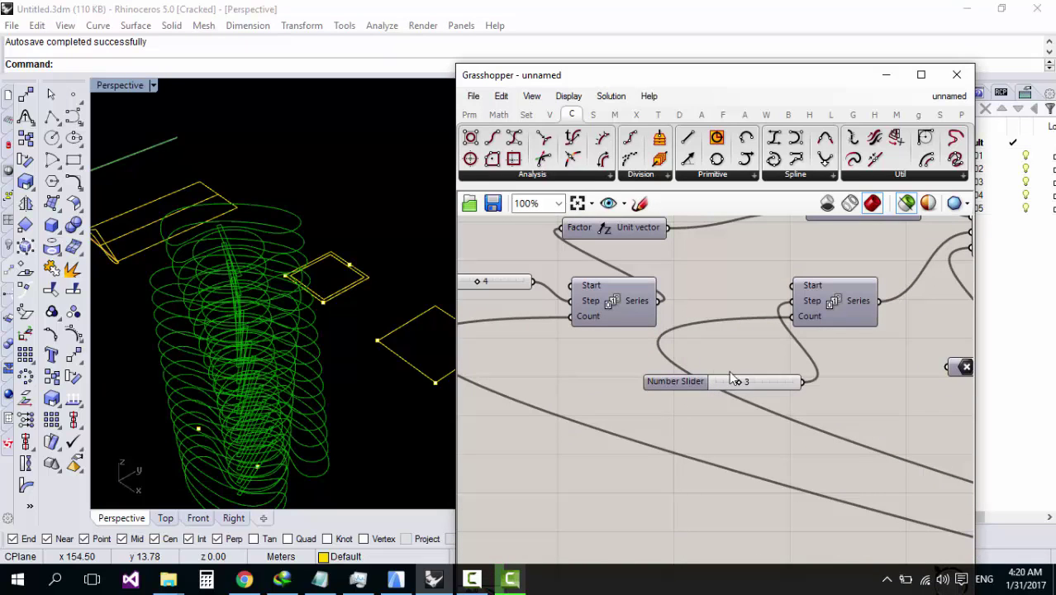
pyautogui.click(761, 384)
pyautogui.doubleClick(760, 383)
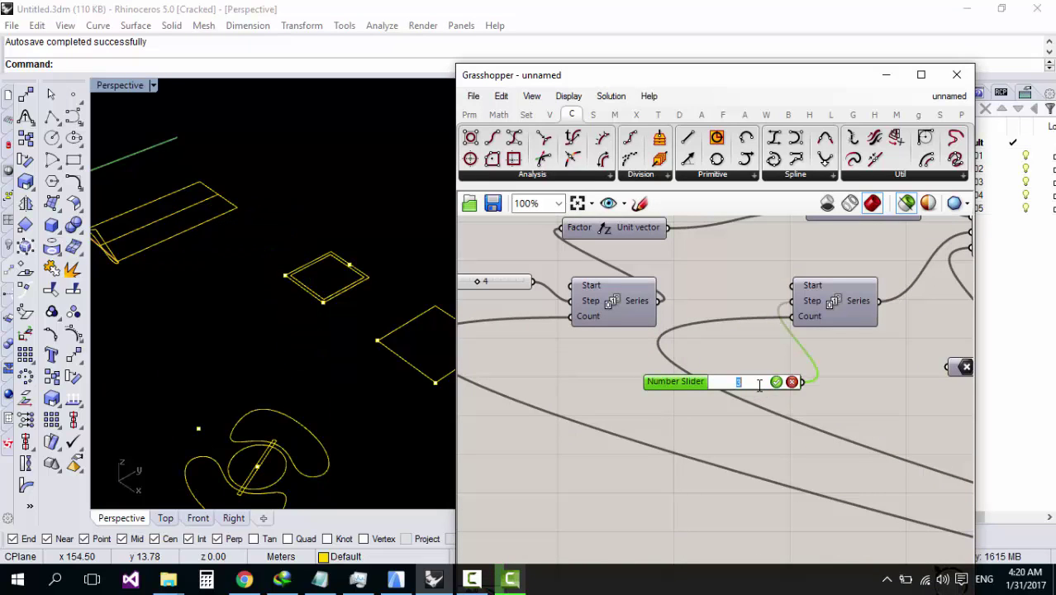
pyautogui.write('1')
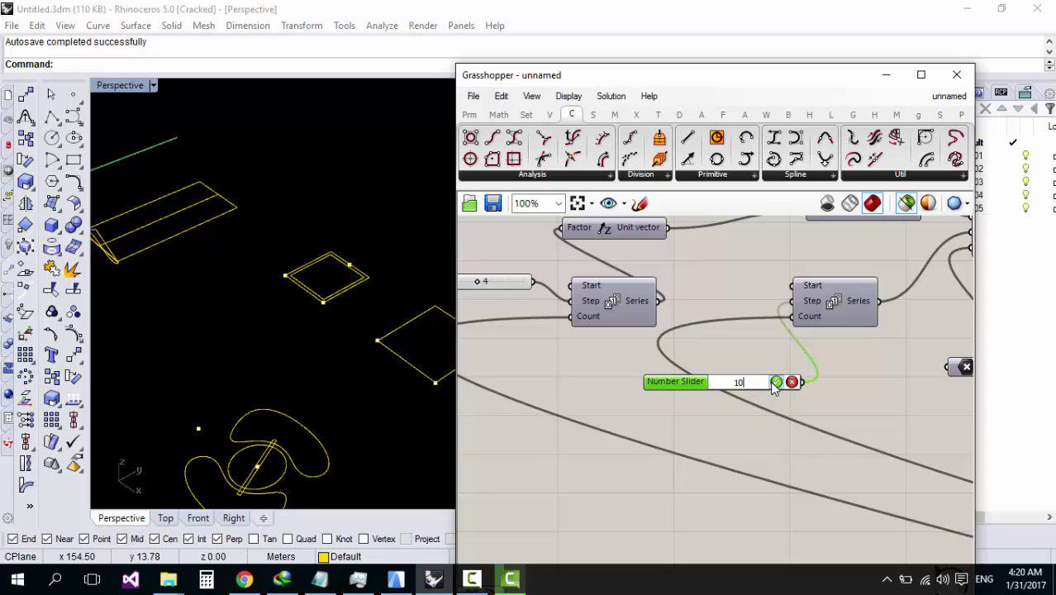
pyautogui.write('0')
pyautogui.press('Return')
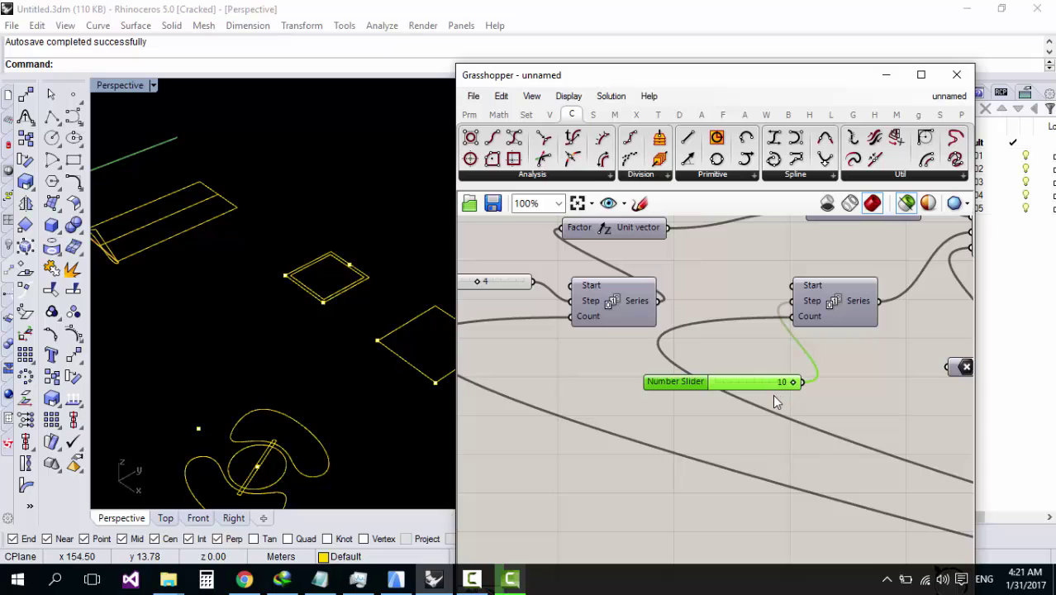
pyautogui.click(724, 409)
# Select the curve parameter beside the Rotate component and examine its twisted floor curves in the Rhino perspective view
pyautogui.scroll(-4, 723, 409)
pyautogui.scroll(4, 832, 325)
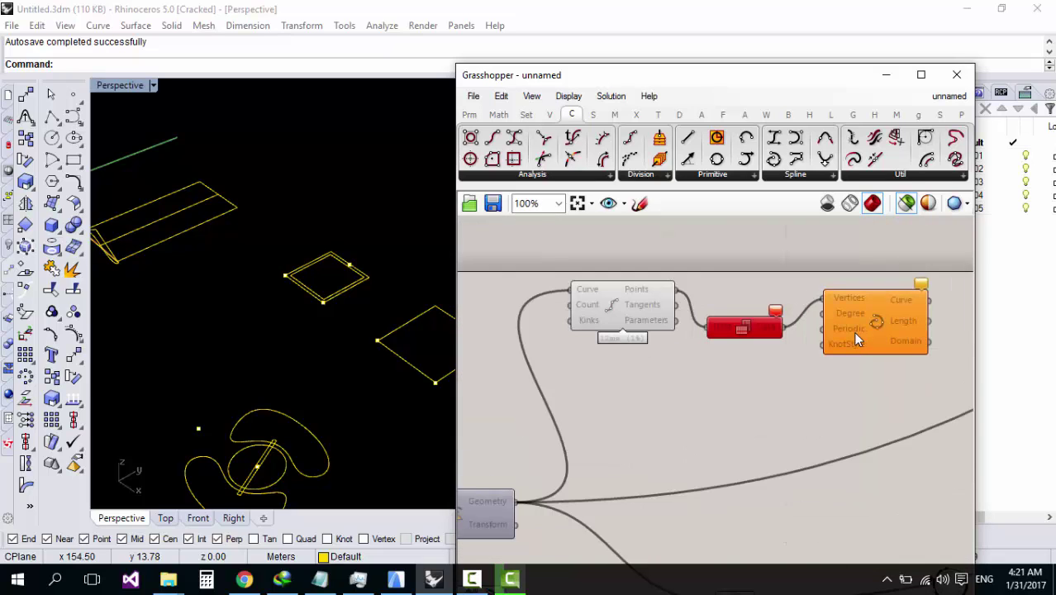
pyautogui.scroll(-4, 826, 335)
pyautogui.scroll(3, 761, 436)
pyautogui.click(760, 436)
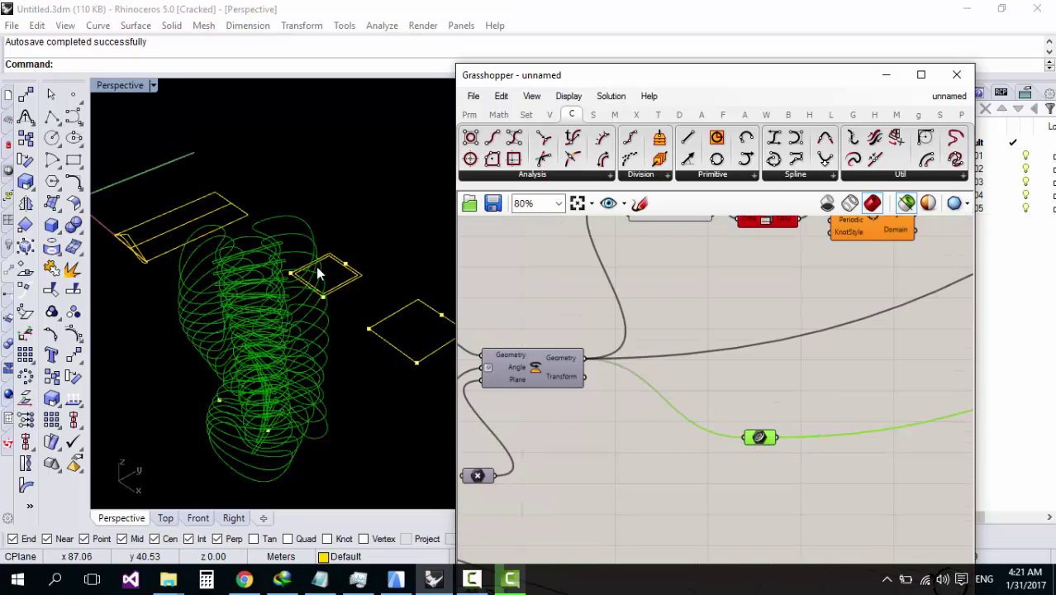
pyautogui.moveTo(318, 273); pyautogui.dragTo(389, 314, button='right')
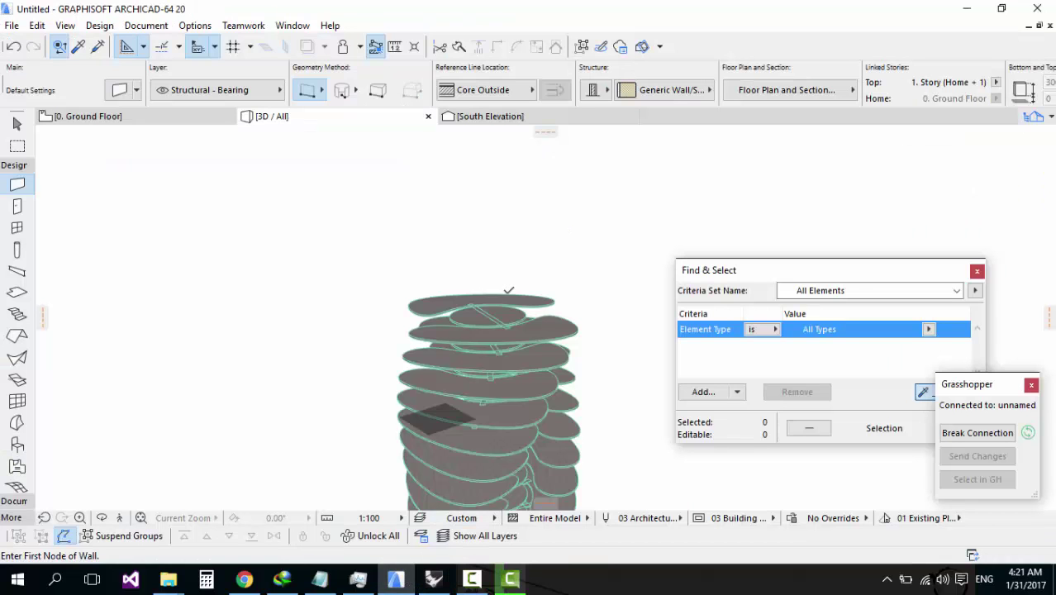
# Switch to ARCHICAD and examine the more strongly twisted slab tower in the 3D view
pyautogui.scroll(-5, 477, 355)
pyautogui.keyDown('shift'); pyautogui.moveTo(477, 356); pyautogui.dragTo(620, 297, button='middle'); pyautogui.keyUp('shift')
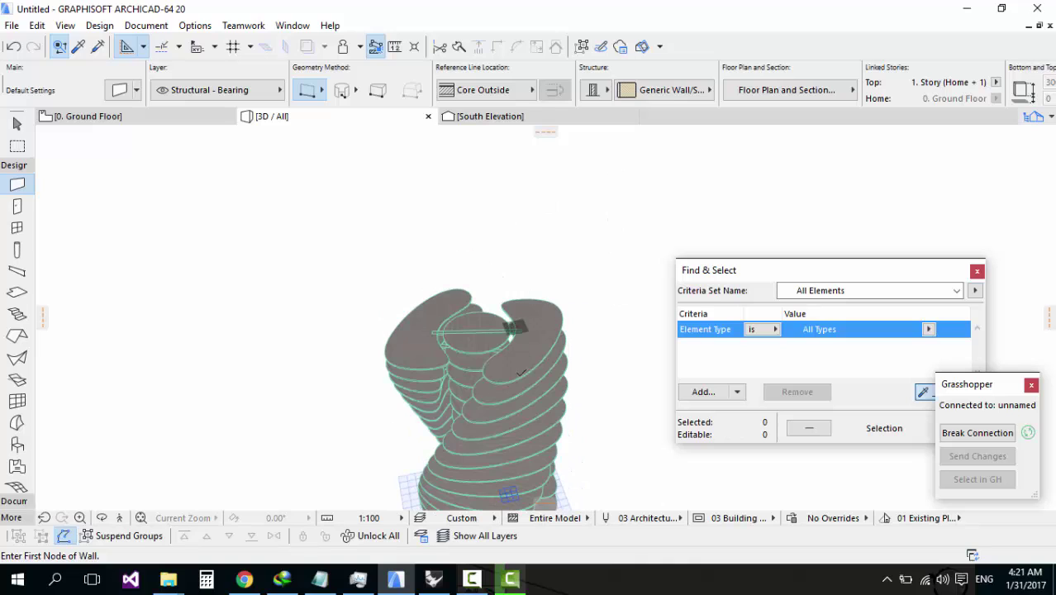
pyautogui.moveTo(526, 378); pyautogui.dragTo(516, 288, button='middle')
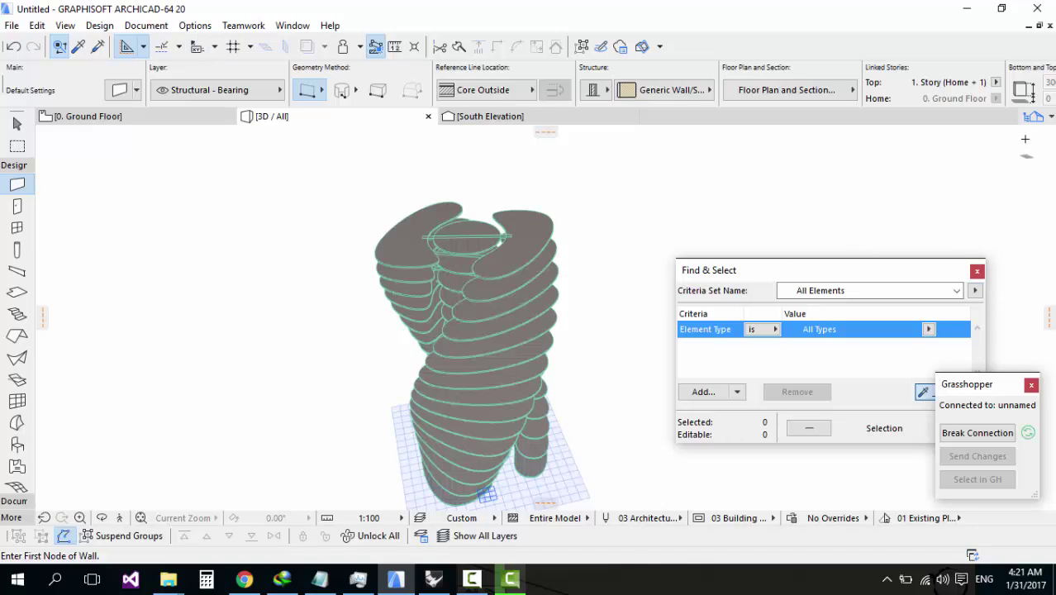
pyautogui.press('t')
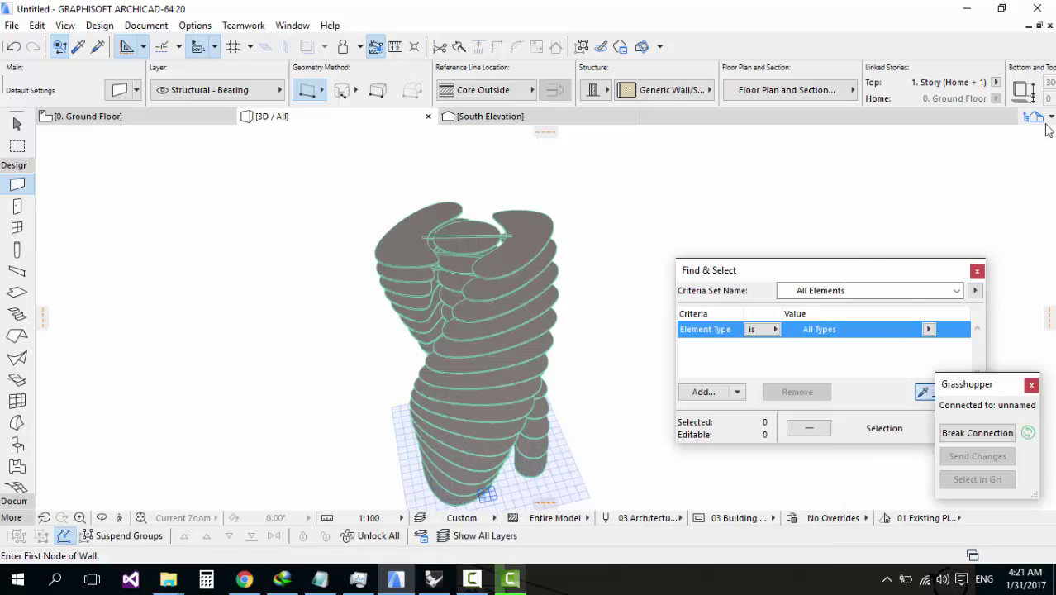
# Open the 0. Ground Floor story plan and examine the slab outlines of the tower
pyautogui.click(1033, 117)
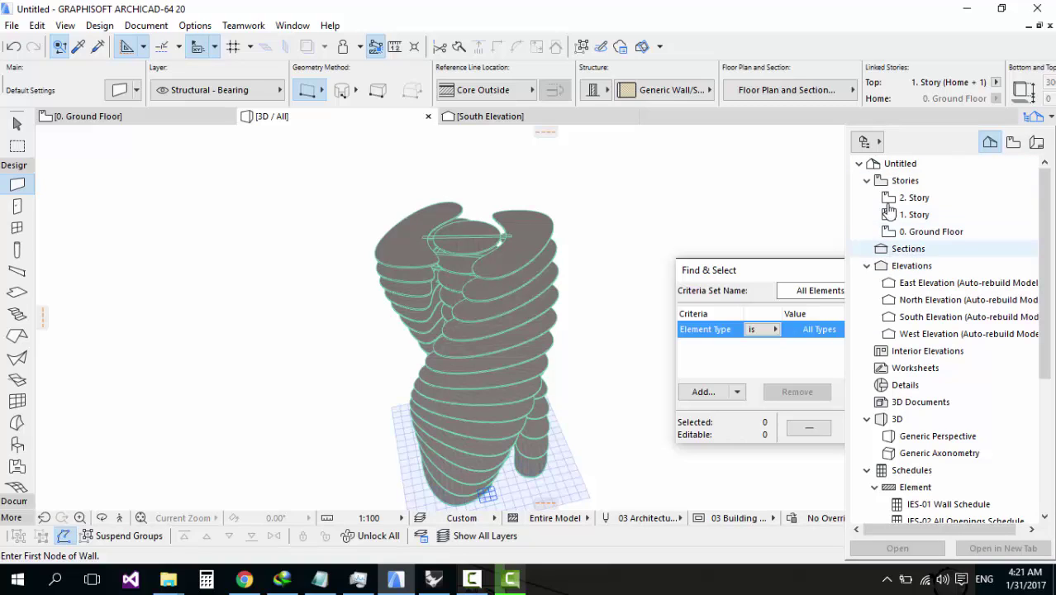
pyautogui.doubleClick(906, 233)
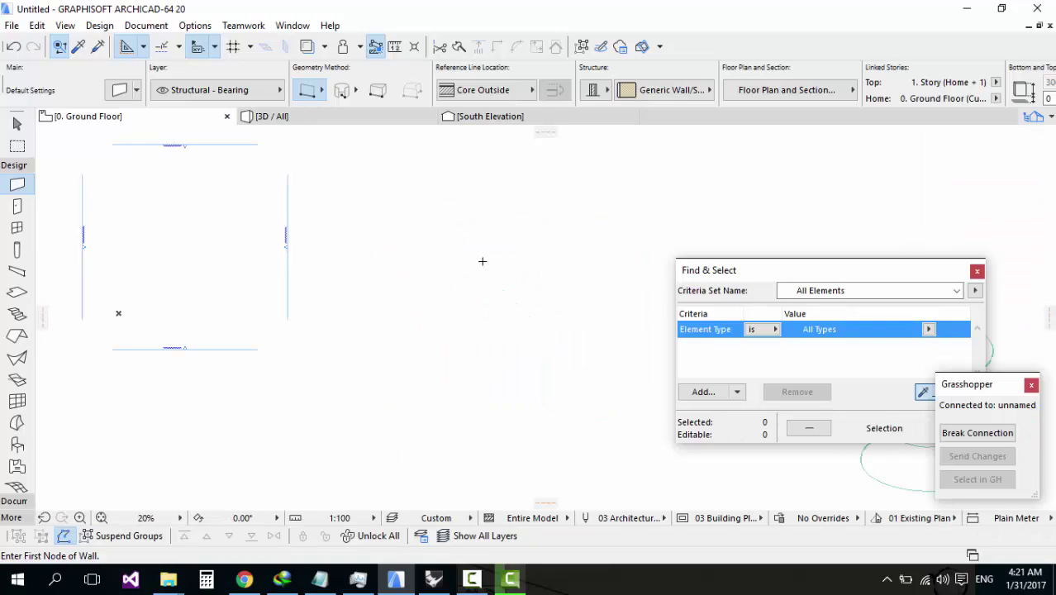
pyautogui.scroll(-3, 421, 267)
pyautogui.moveTo(487, 273); pyautogui.dragTo(342, 265, button='middle')
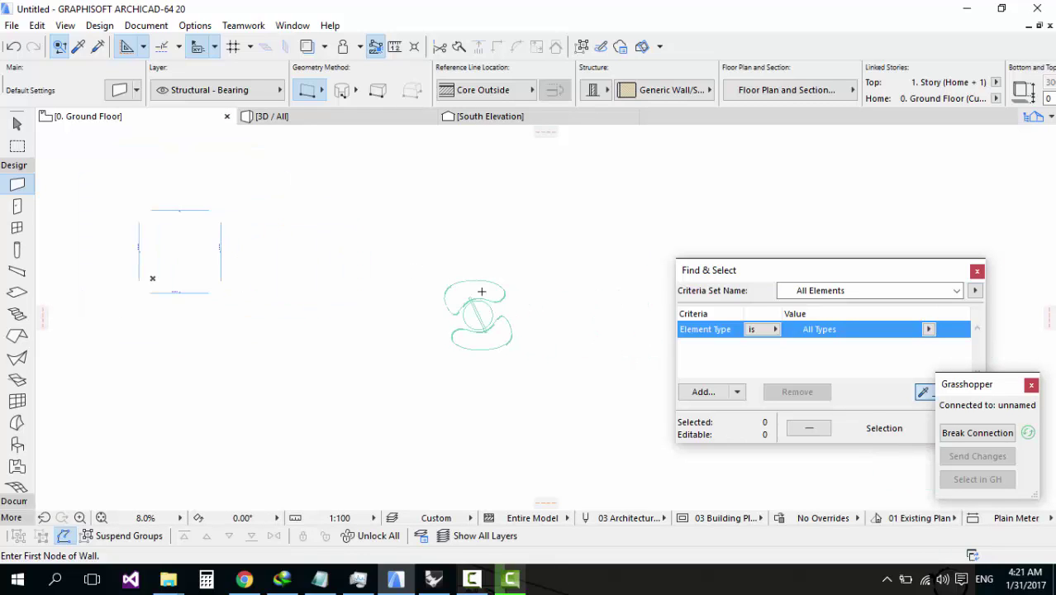
pyautogui.scroll(5, 487, 302)
pyautogui.moveTo(507, 356); pyautogui.dragTo(485, 332, button='middle')
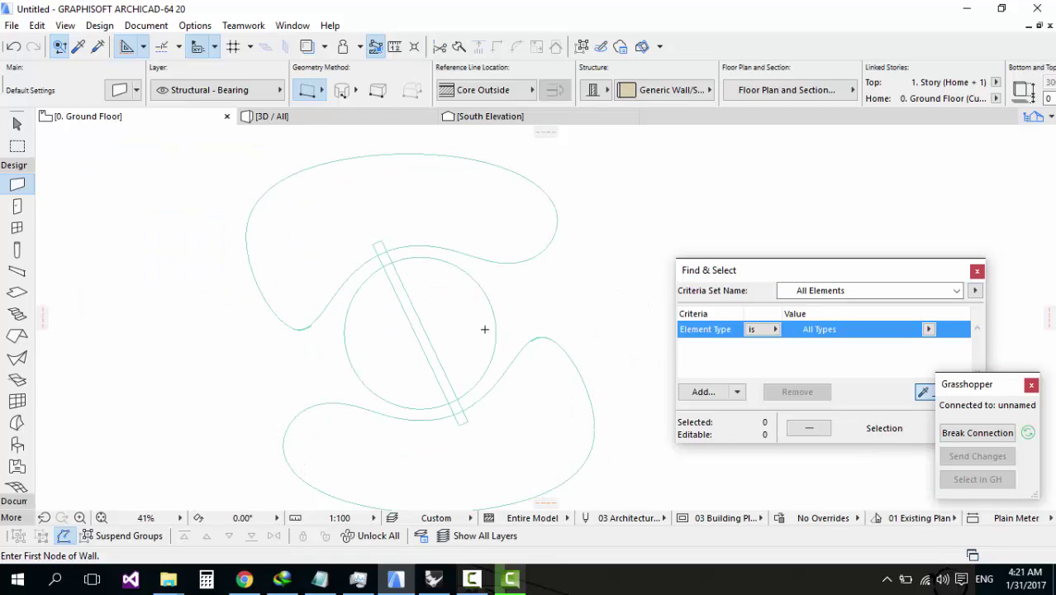
# Browse the floor plans between 0. Ground Floor, 1. Story and 2. Story and compare the rotated slab outlines
pyautogui.hotkey('ctrl', 'Up')
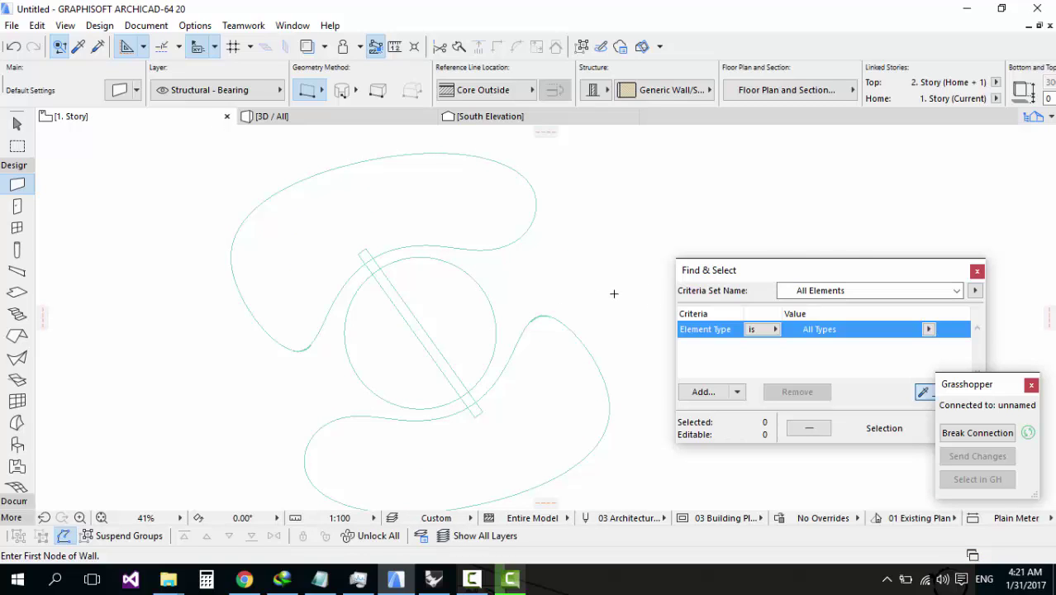
pyautogui.hotkey('ctrl', 'Up')
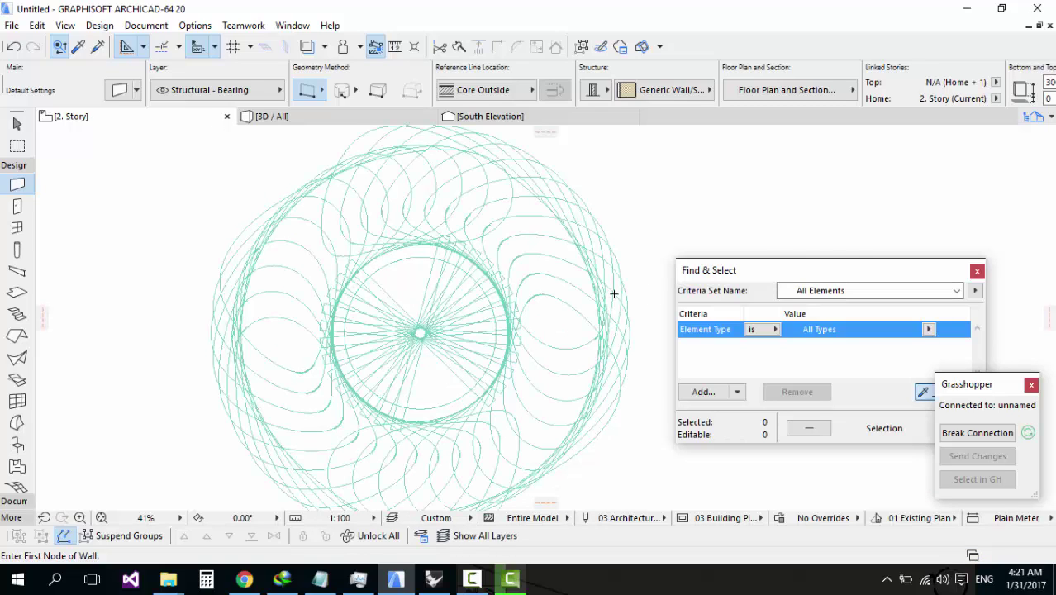
pyautogui.hotkey('ctrl', 'Down')
pyautogui.hotkey('ctrl', 'Down')
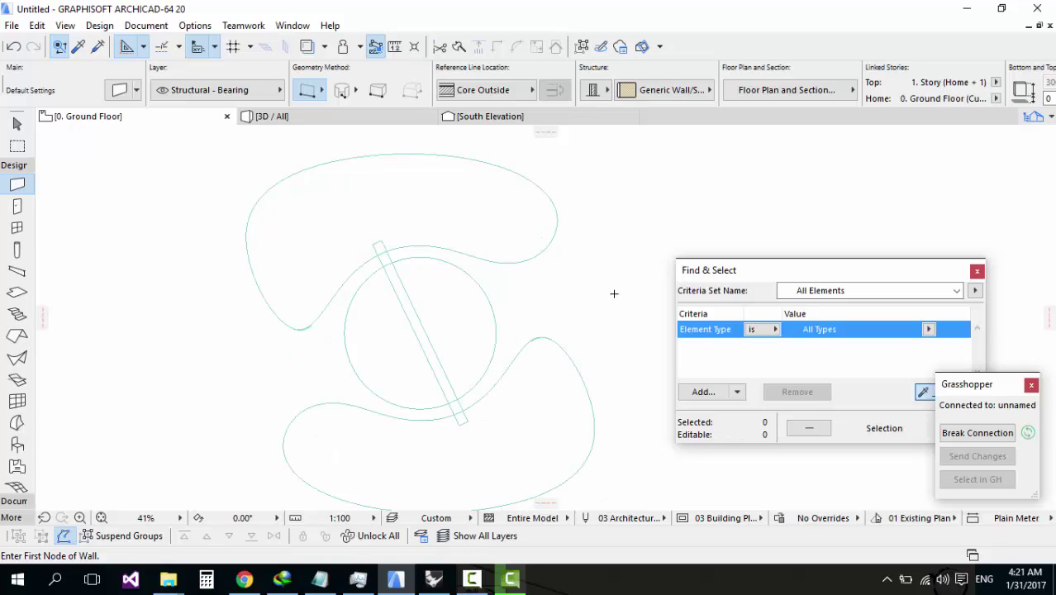
pyautogui.hotkey('ctrl', 'Up')
pyautogui.hotkey('ctrl', 'Down')
pyautogui.hotkey('ctrl', 'Up')
pyautogui.hotkey('ctrl', 'Down')
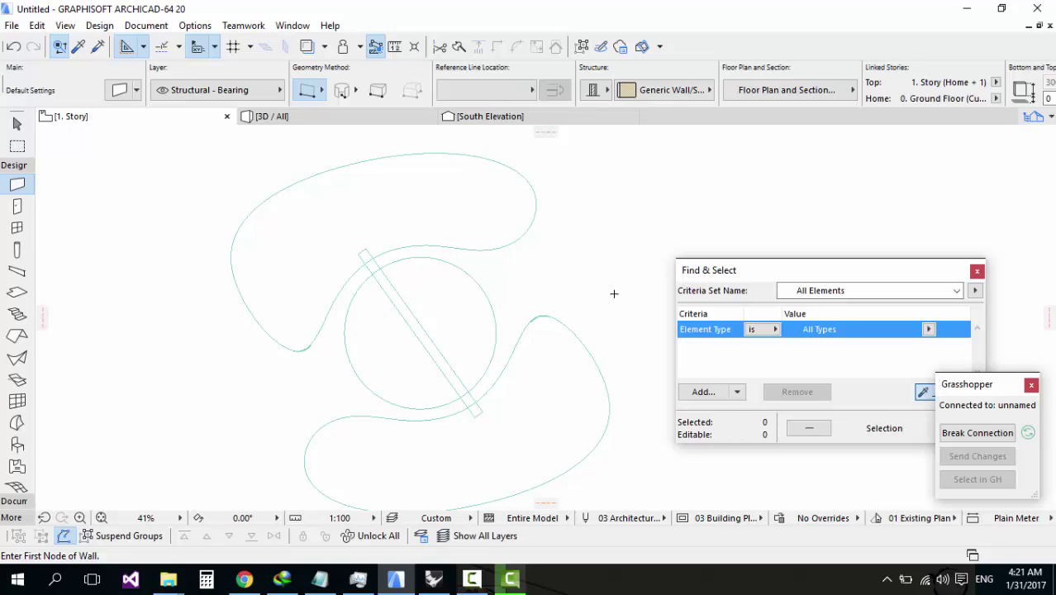
pyautogui.hotkey('ctrl', 'Up')
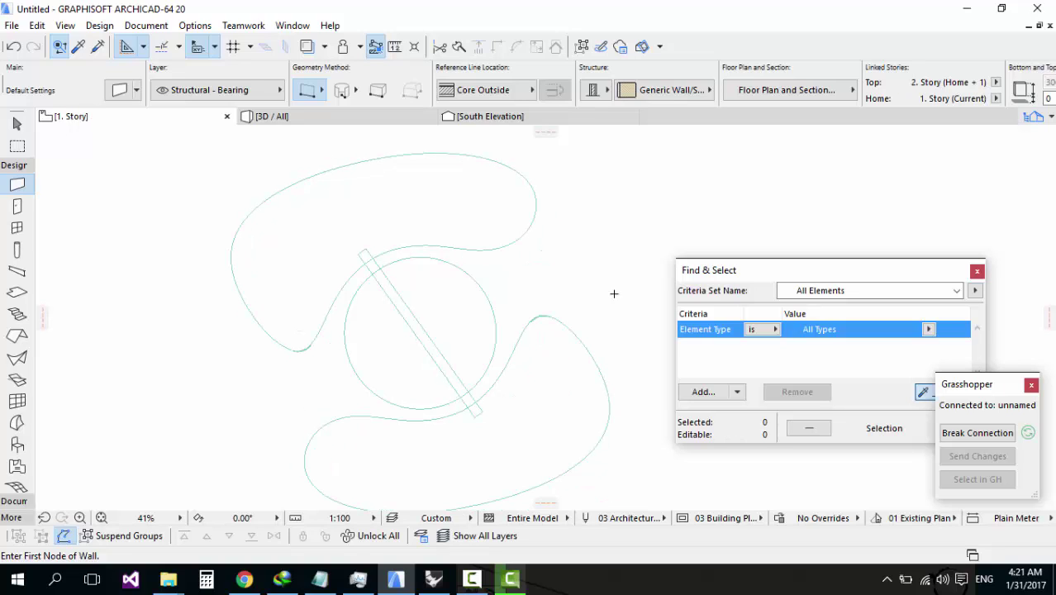
pyautogui.hotkey('ctrl', 'Down')
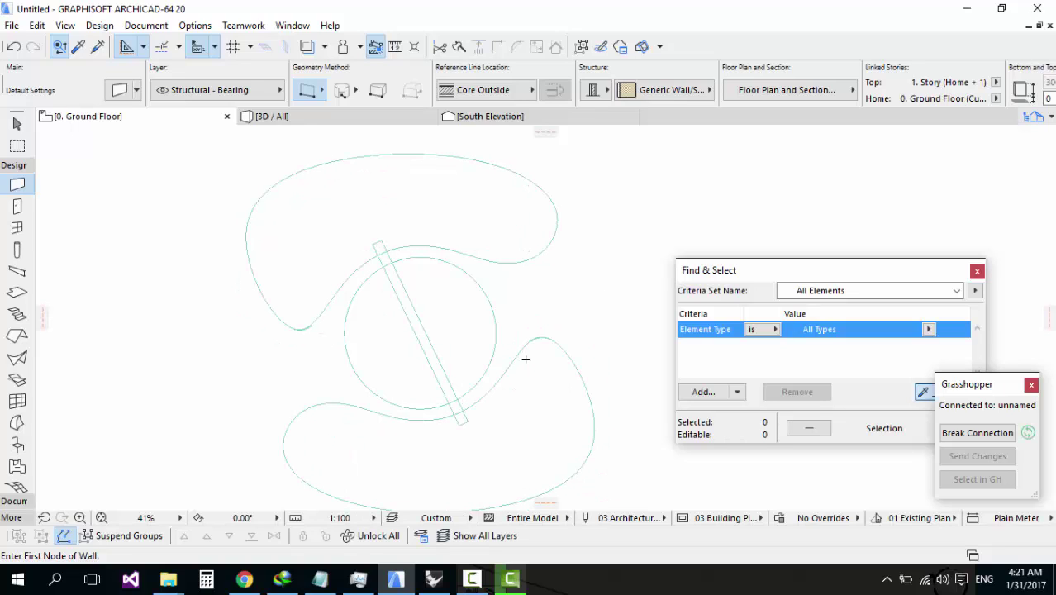
# Leave the Wall tool, select the curved slab above the central circle on the ground floor to inspect its outline, and clear the selection
pyautogui.press('Escape')
pyautogui.click(531, 363)
pyautogui.click(492, 234)
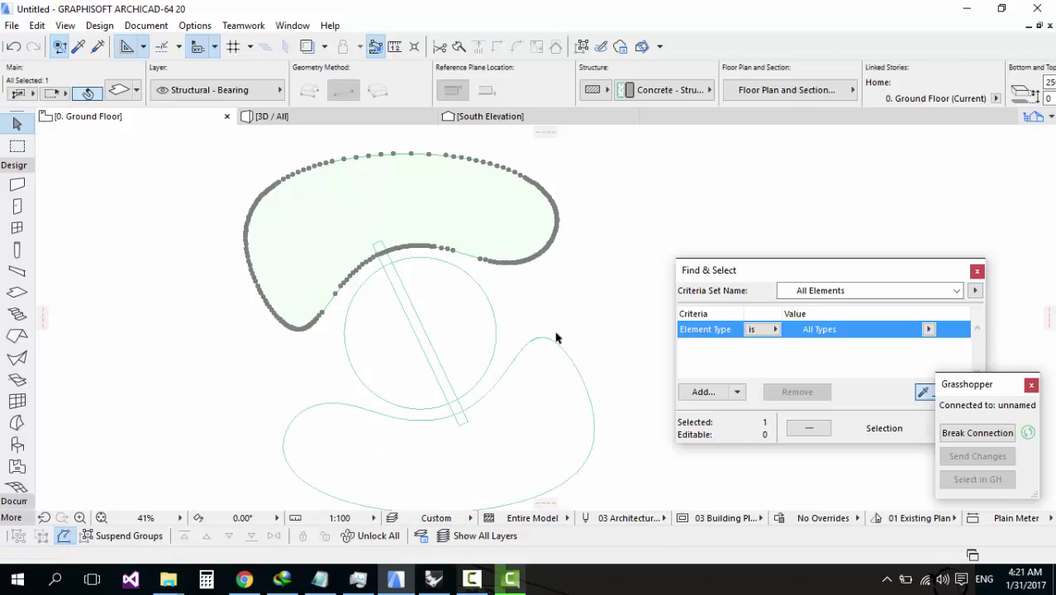
pyautogui.press('Escape')
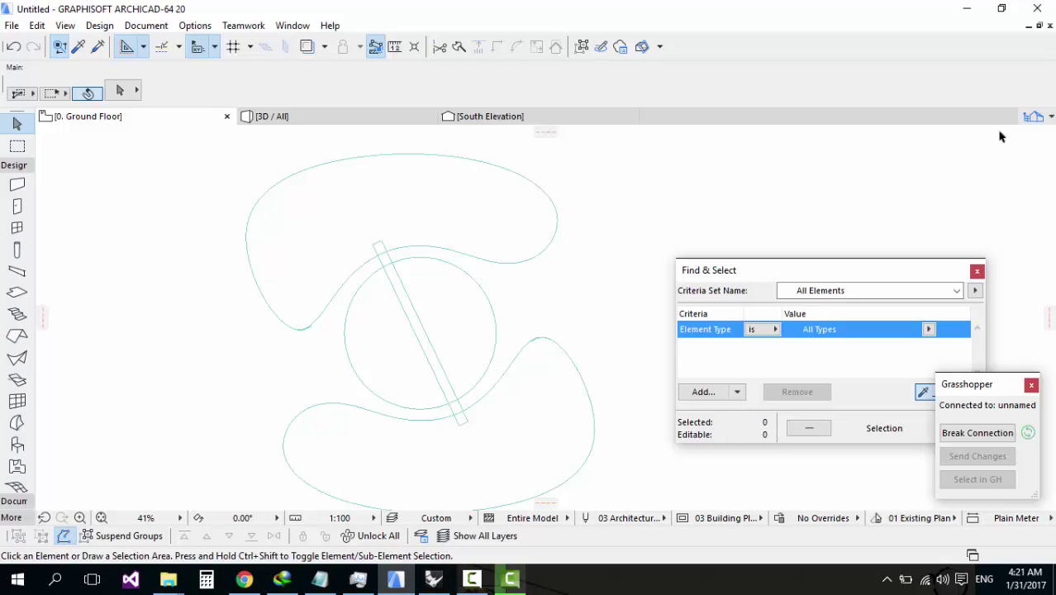
pyautogui.click(433, 579)
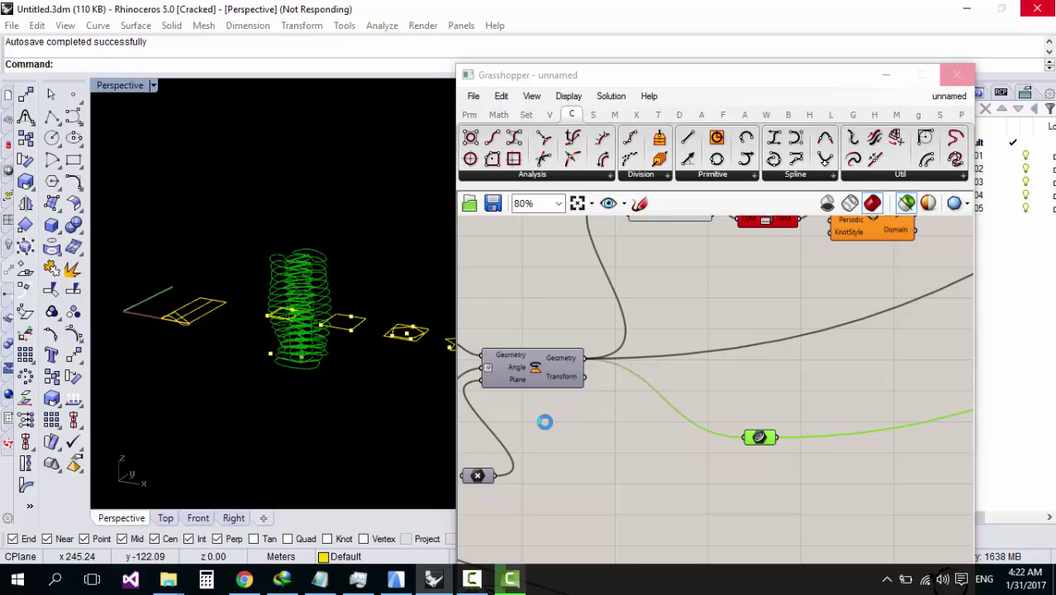
pyautogui.click(472, 580)
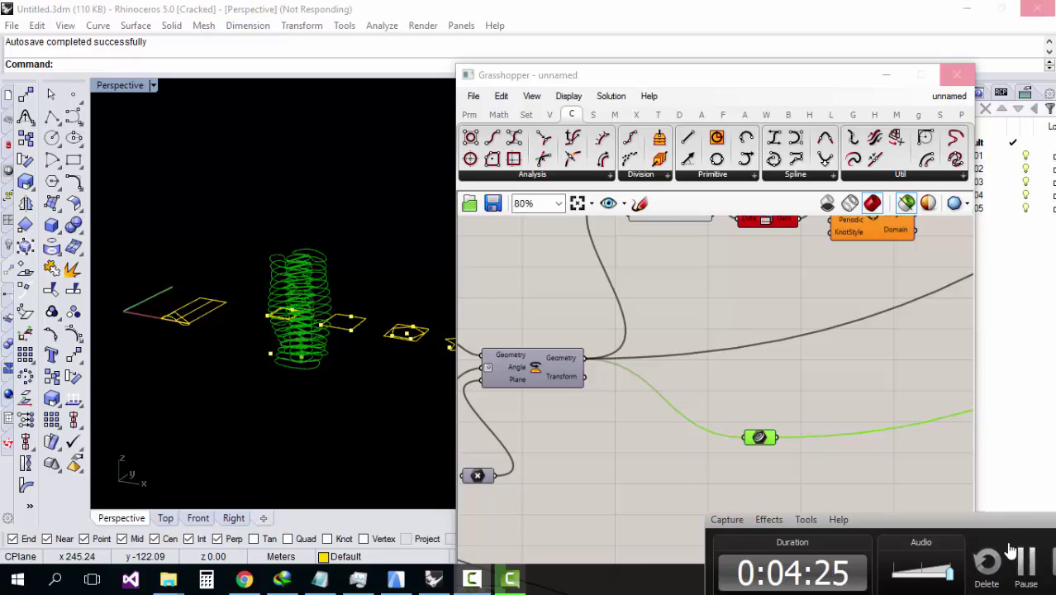
pyautogui.moveTo(977, 519); pyautogui.dragTo(840, 391)
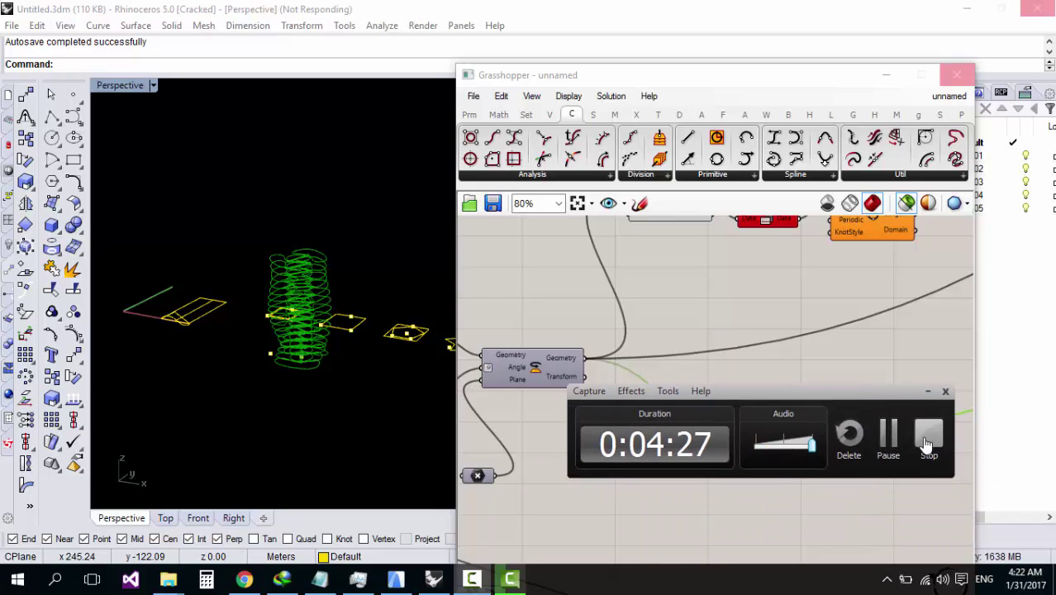